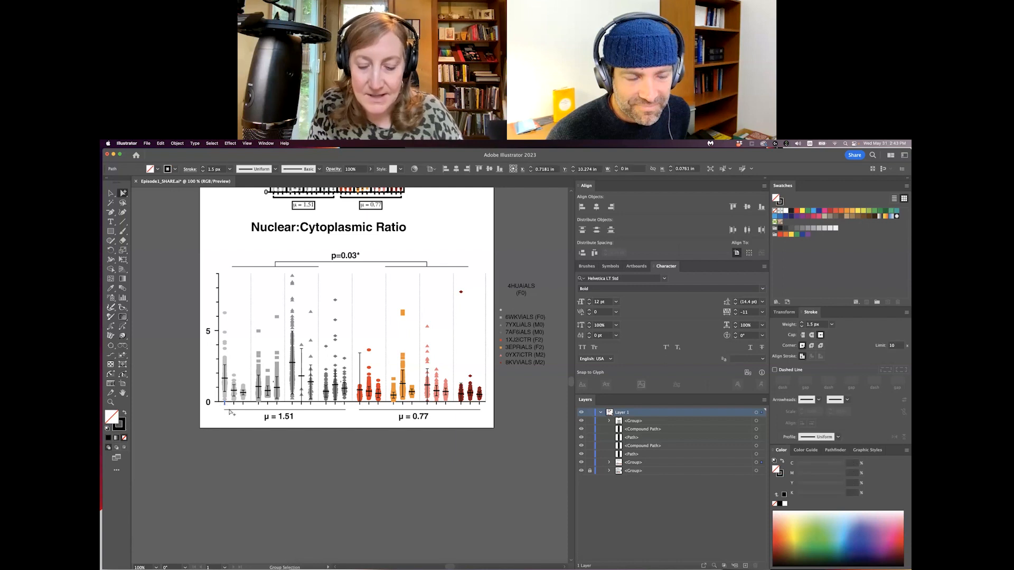
# - Delete the small tick marks beneath the x-axis of the Nuclear:Cytoplasmic Ratio chart
pyautogui.press('Delete')
pyautogui.click(243, 404)
pyautogui.press('Delete')
pyautogui.click(258, 403)
pyautogui.press('Delete')
pyautogui.click(267, 404)
pyautogui.press('Delete')
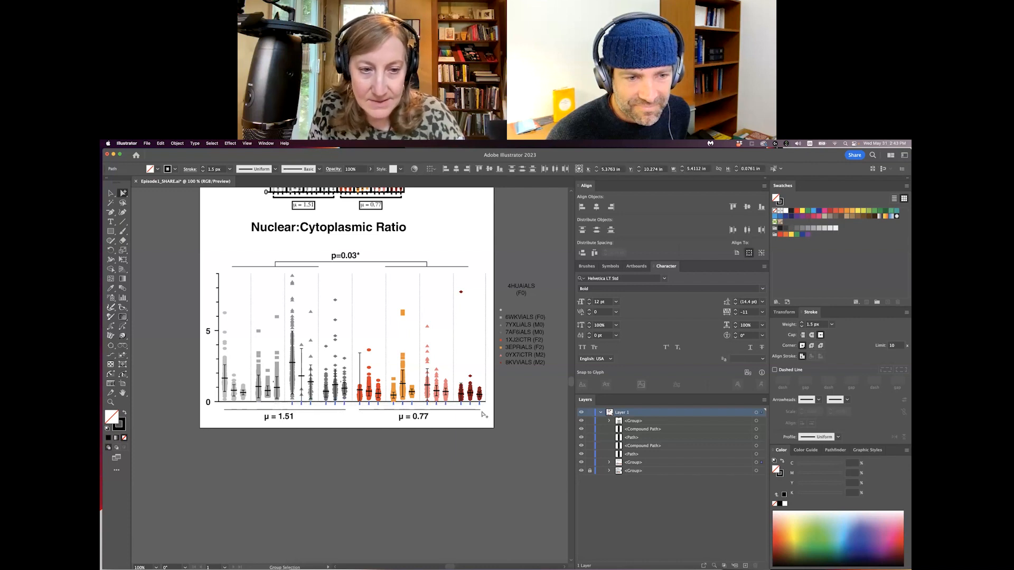
# - Shift the two μ mean labels lower to make room and place the 4HUAiALS (F0) label under the first data group
pyautogui.moveTo(223, 408); pyautogui.dragTo(422, 425)
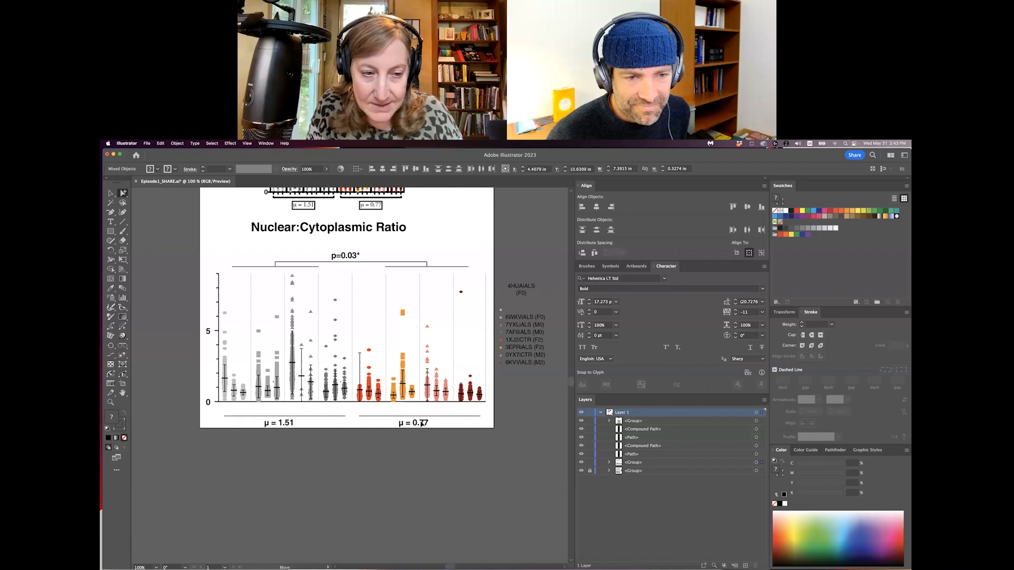
pyautogui.moveTo(521, 295); pyautogui.dragTo(233, 416)
# - Break the 6WKViALS (F0) label onto two centred lines and place it under the second data group
pyautogui.doubleClick(518, 320)
pyautogui.press('Return')
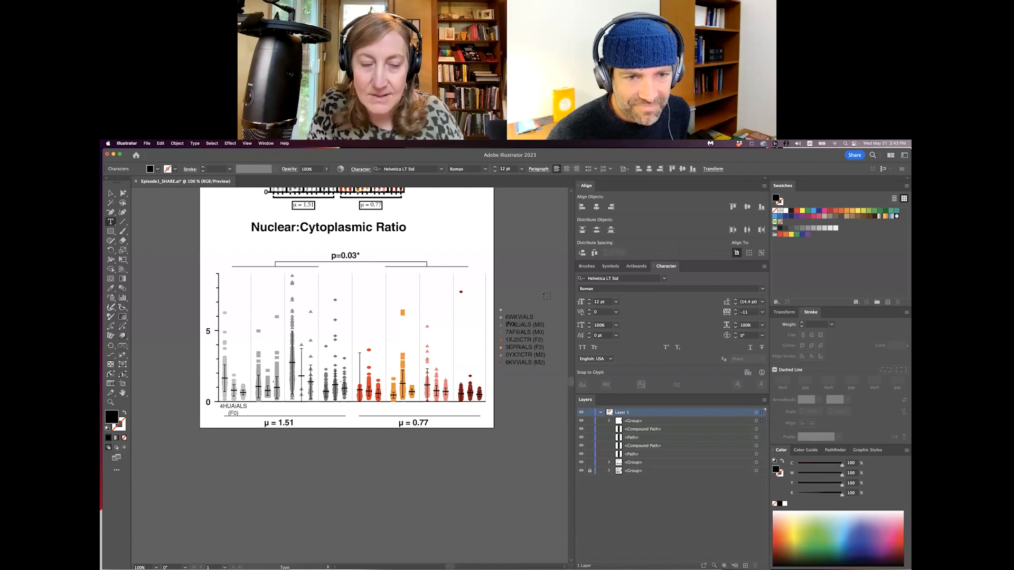
pyautogui.click(123, 192)
pyautogui.moveTo(513, 318); pyautogui.dragTo(267, 415)
pyautogui.press('super+shift+c')
# - Break the 7YXLiALS (M0) label onto two centred lines and place it under the third data group
pyautogui.press('t')
pyautogui.press('Return')
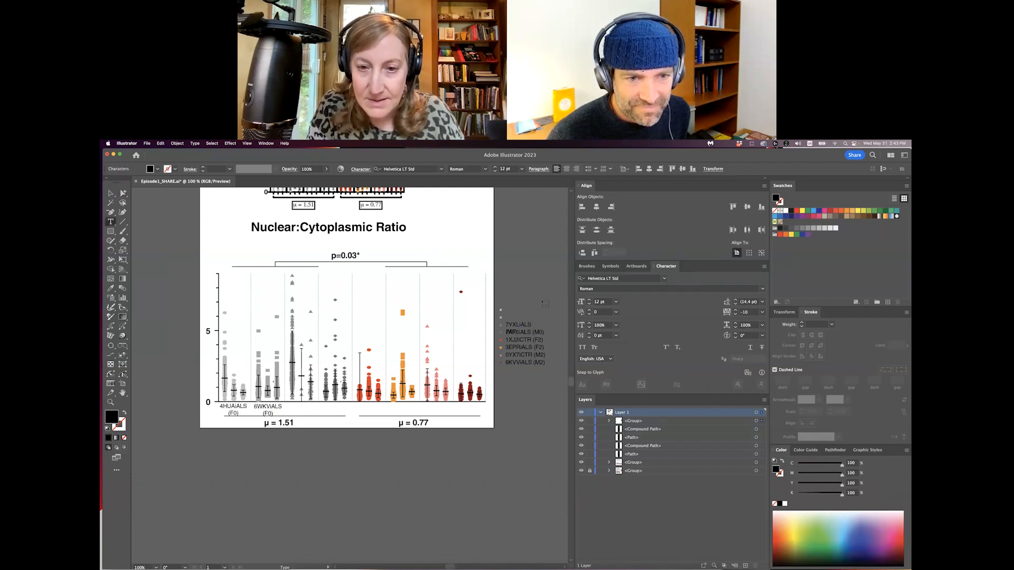
pyautogui.click(566, 169)
pyautogui.click(123, 193)
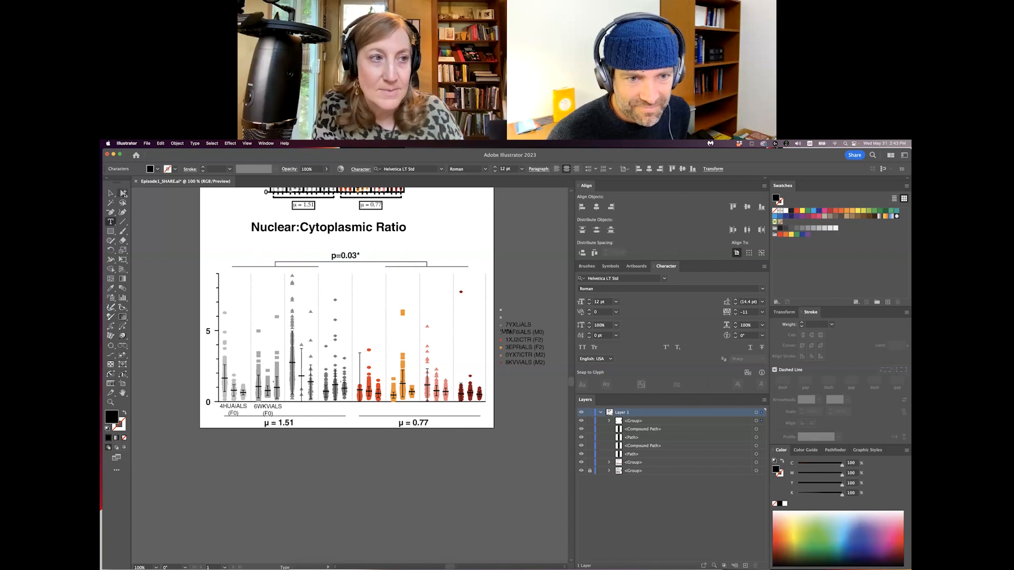
pyautogui.moveTo(509, 328); pyautogui.dragTo(304, 407)
# - Break the 7AF6iALS (M0) label onto two centred lines and place it under the fourth data group
pyautogui.press('t')
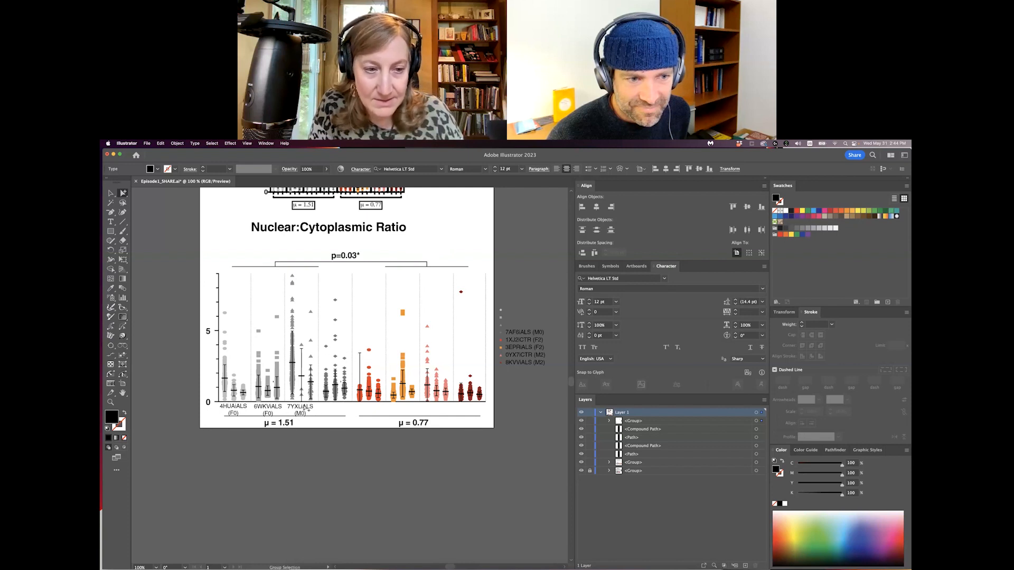
pyautogui.press('BackSpace')
pyautogui.press('Return')
pyautogui.click(123, 193)
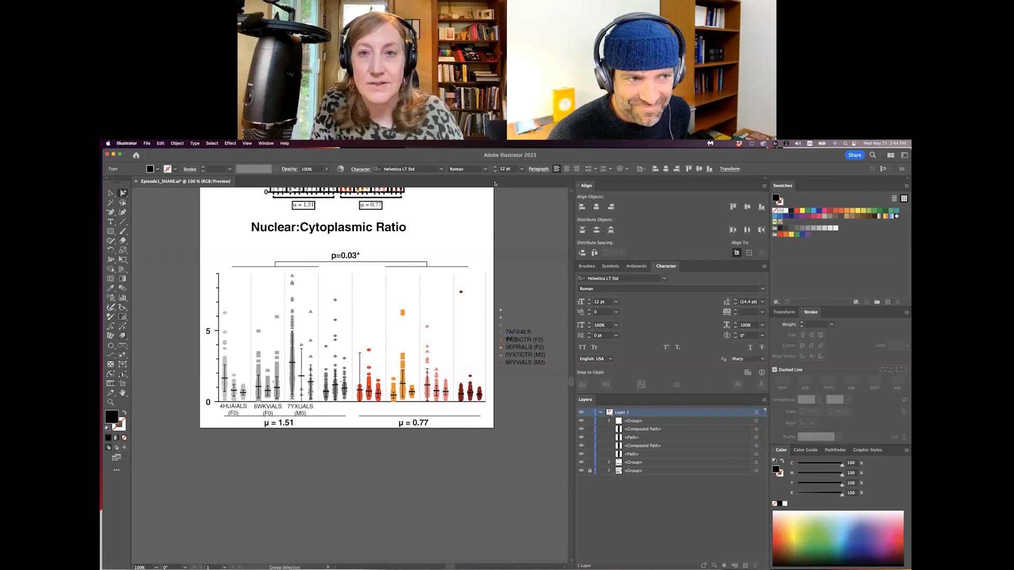
pyautogui.moveTo(509, 333); pyautogui.dragTo(334, 409)
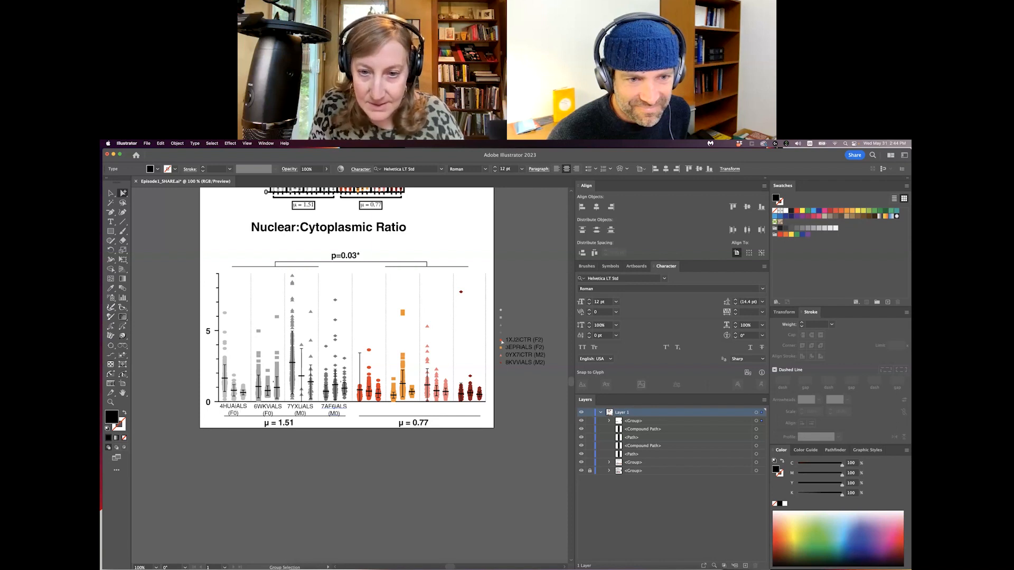
# - Break the 1XJ2iCTR (F2) label onto two centred lines and place it under the first red data group
pyautogui.moveTo(526, 342); pyautogui.dragTo(533, 329)
pyautogui.doubleClick(532, 328)
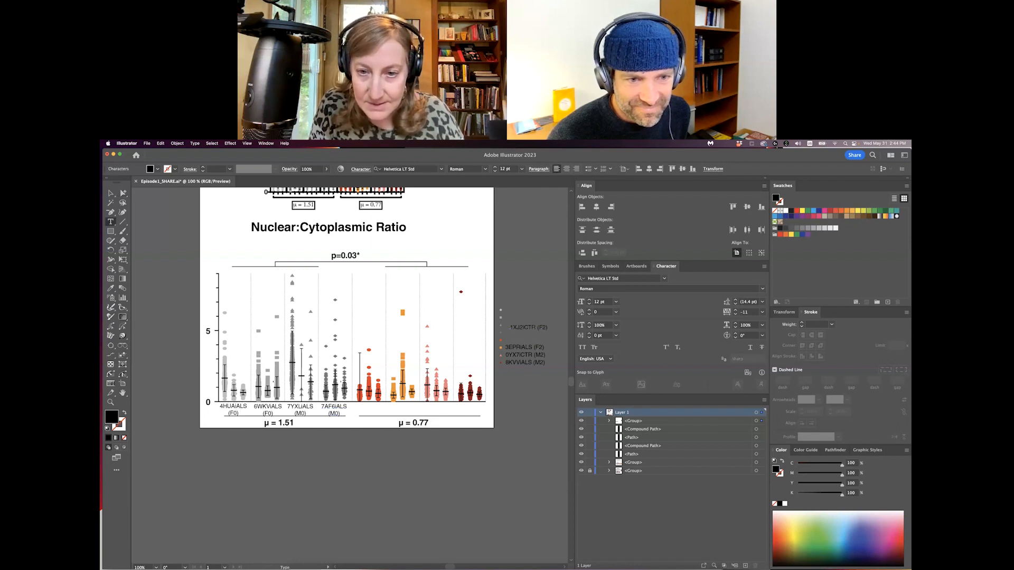
pyautogui.press('Return')
pyautogui.click(123, 193)
pyautogui.click(566, 169)
pyautogui.moveTo(511, 328); pyautogui.dragTo(377, 405)
# - Break the 3EPRiALS (F2) label onto two centred lines and place it under the orange data group
pyautogui.press('t')
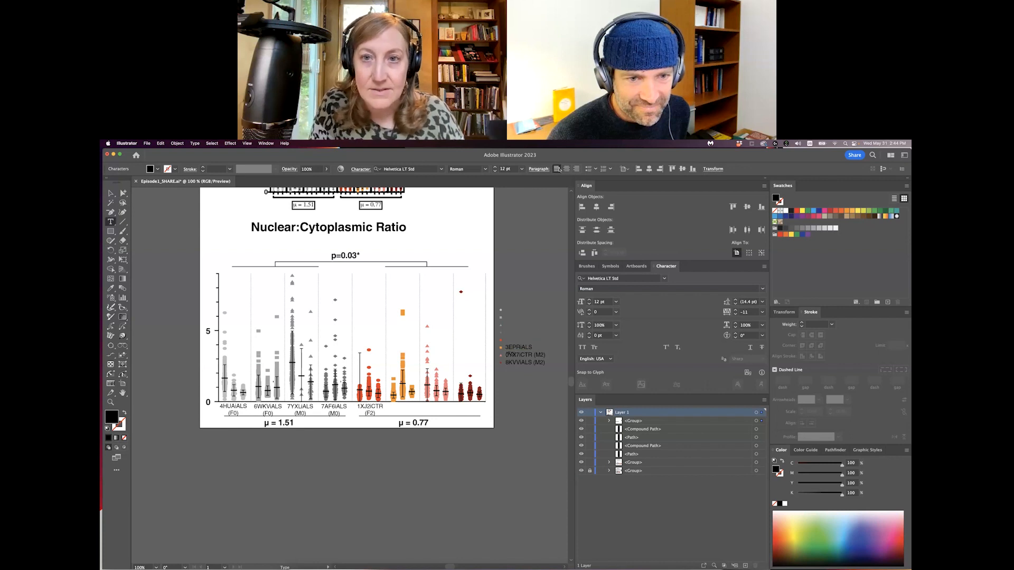
pyautogui.click(123, 193)
pyautogui.moveTo(510, 348); pyautogui.dragTo(409, 408)
# - Break the 0YX7iCTR (M2) label onto two centred lines and place it under the pink data group
pyautogui.doubleClick(520, 357)
pyautogui.press('Return')
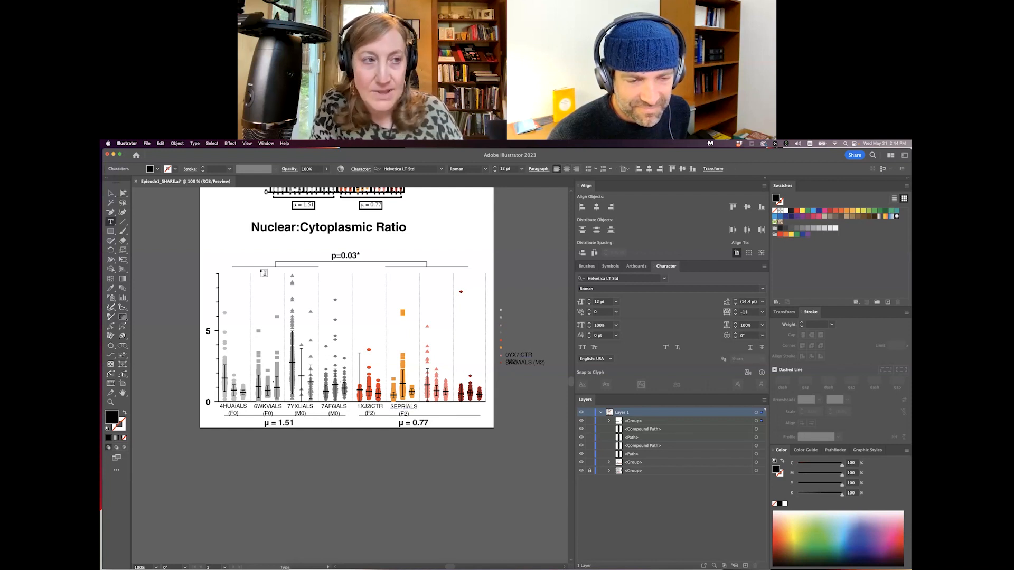
pyautogui.press('Escape')
pyautogui.click(565, 168)
pyautogui.moveTo(505, 356); pyautogui.dragTo(437, 407)
# - Break the 8KVViALS (M2) label onto two centred lines and place it under the last, dark red data group
pyautogui.doubleClick(529, 363)
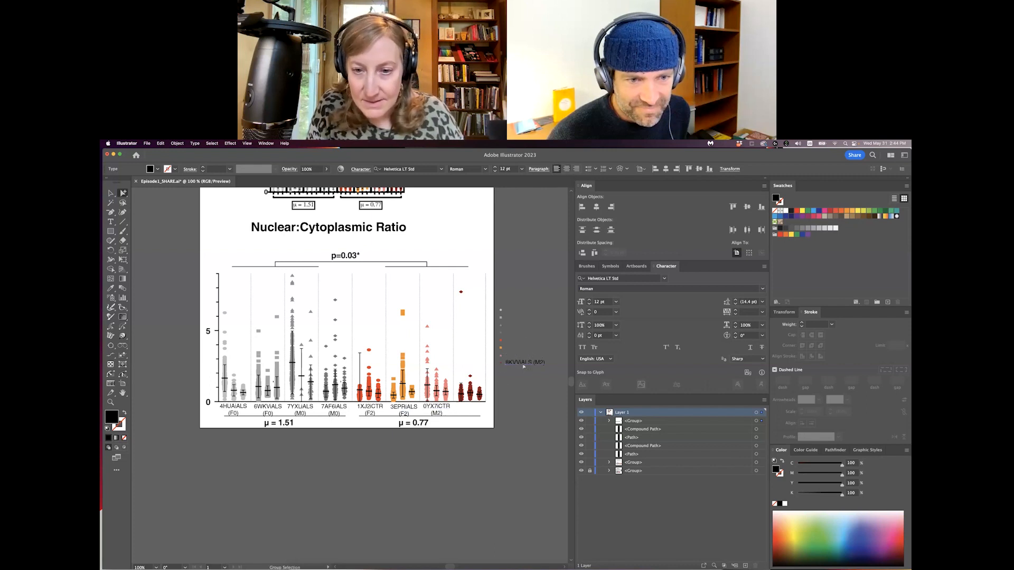
pyautogui.press('Return')
pyautogui.press('Escape')
pyautogui.click(566, 169)
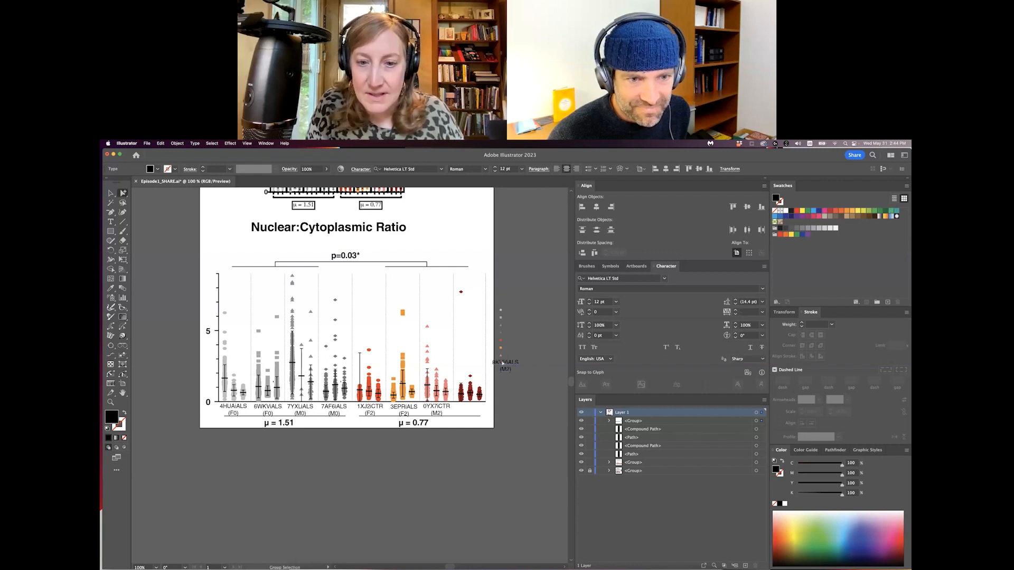
pyautogui.click(463, 408)
pyautogui.moveTo(513, 368); pyautogui.dragTo(478, 411)
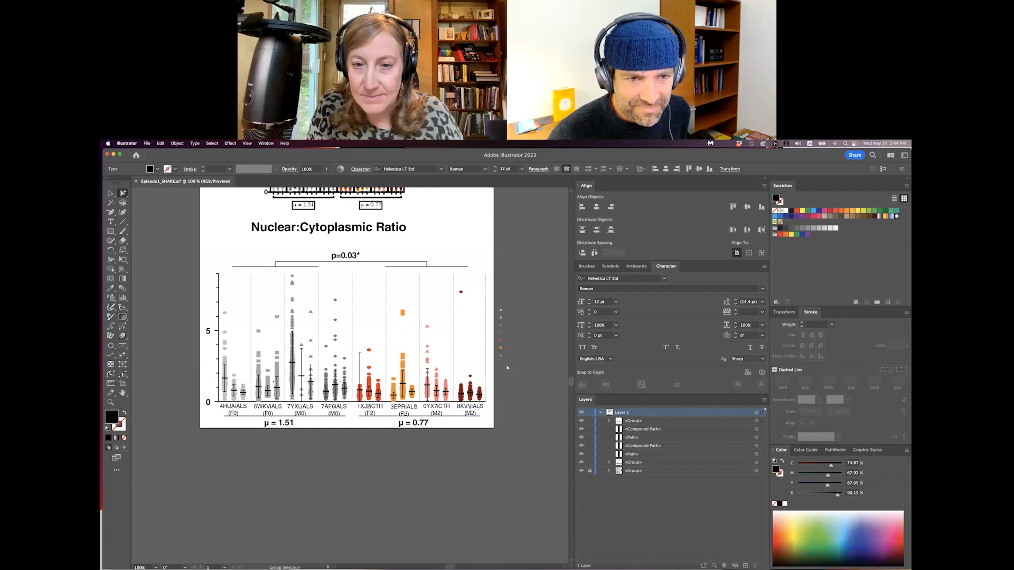
# - Delete the leftover legend markers beside the artboard
pyautogui.moveTo(507, 368); pyautogui.dragTo(514, 371)
pyautogui.press('Delete')
# - Move both μ mean labels and their lines further below the group labels, and remove the duplicate lines left behind
pyautogui.moveTo(413, 435); pyautogui.dragTo(437, 421)
pyautogui.click(332, 401)
pyautogui.keyDown('shift'); pyautogui.click(425, 403); pyautogui.keyUp('shift')
pyautogui.moveTo(427, 412); pyautogui.dragTo(427, 421)
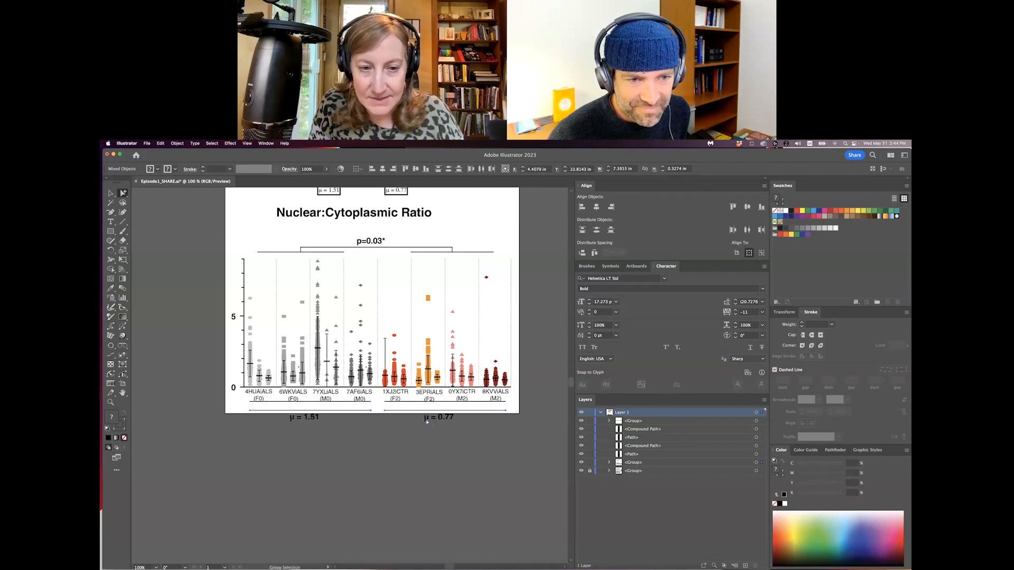
pyautogui.click(372, 410)
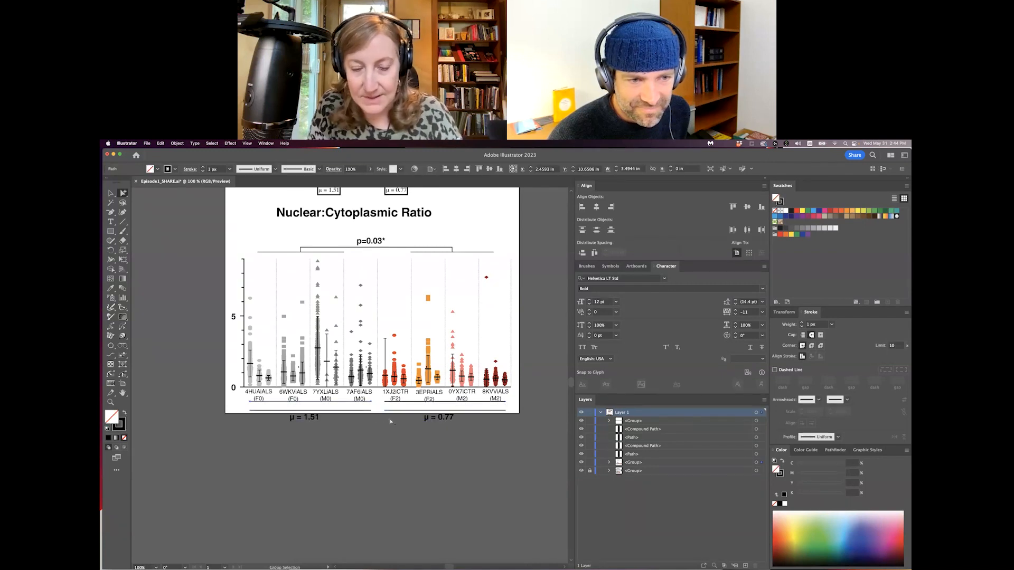
pyautogui.click(398, 438)
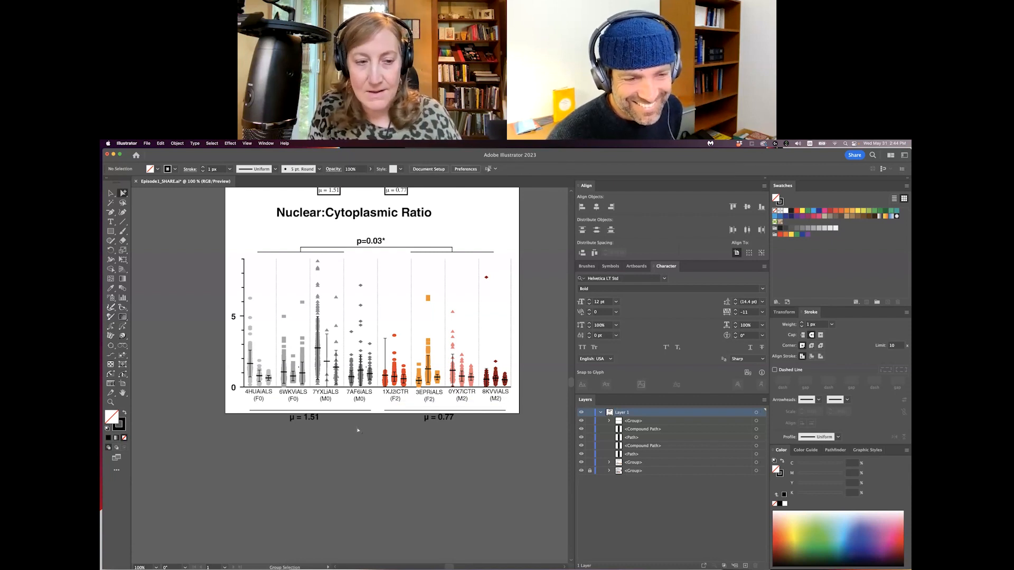
# - Nudge a few group labels, including 7AF6iALS and 3EPRiALS, lower so they sit out of line with the others
pyautogui.moveTo(350, 392); pyautogui.dragTo(353, 397)
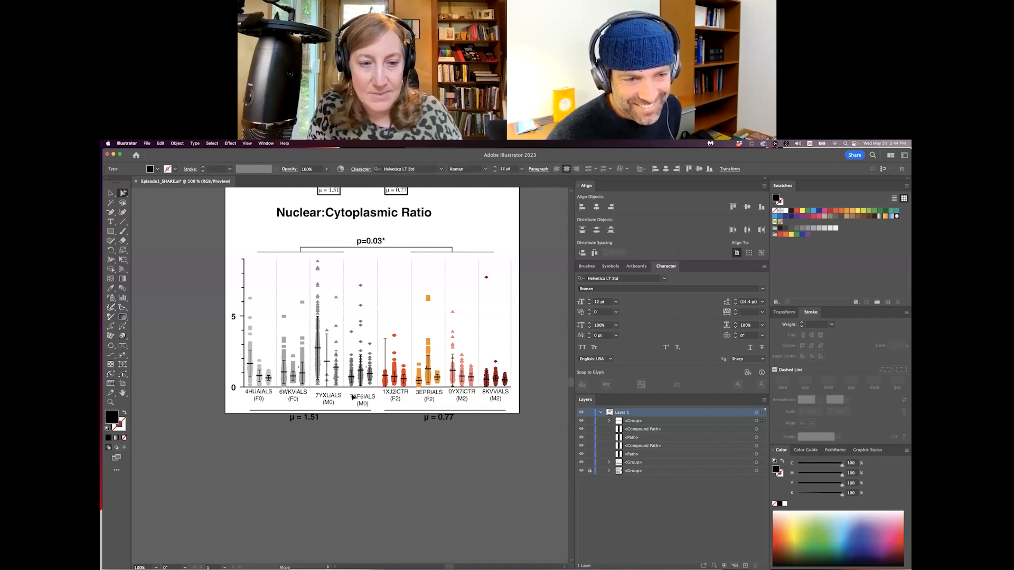
pyautogui.moveTo(427, 395); pyautogui.dragTo(428, 403)
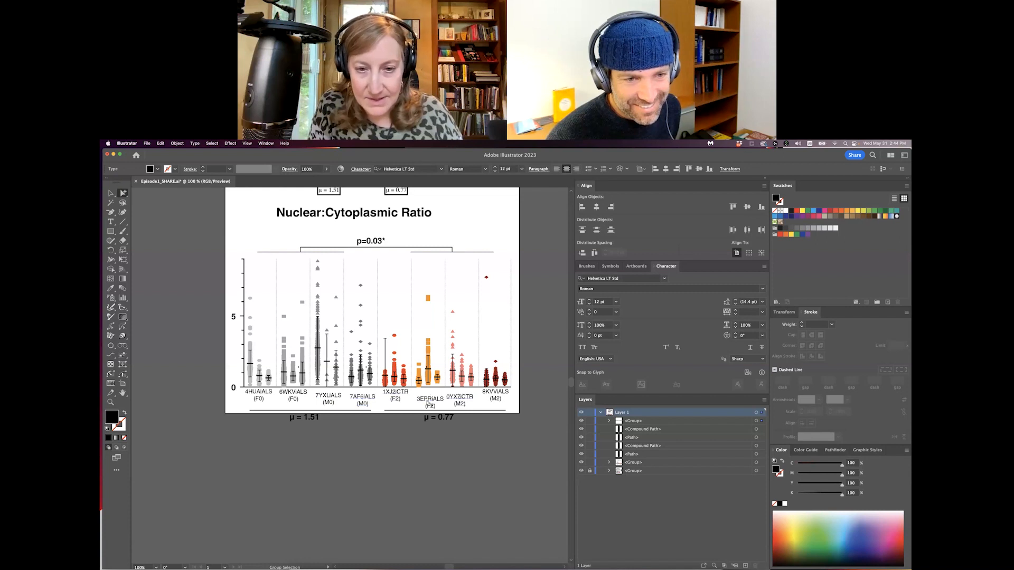
# - Try to top-align all eight selected group labels, undoing each attempt
pyautogui.click(246, 396)
pyautogui.keyDown('shift'); pyautogui.click(297, 391); pyautogui.keyUp('shift')
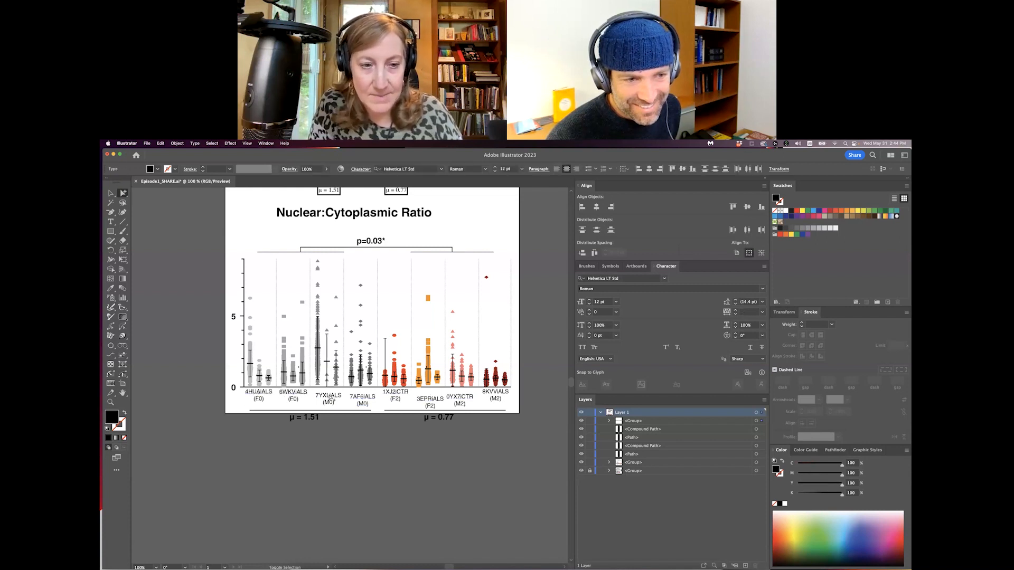
pyautogui.keyDown('shift'); pyautogui.click(464, 397); pyautogui.keyUp('shift')
pyautogui.keyDown('shift'); pyautogui.click(493, 391); pyautogui.keyUp('shift')
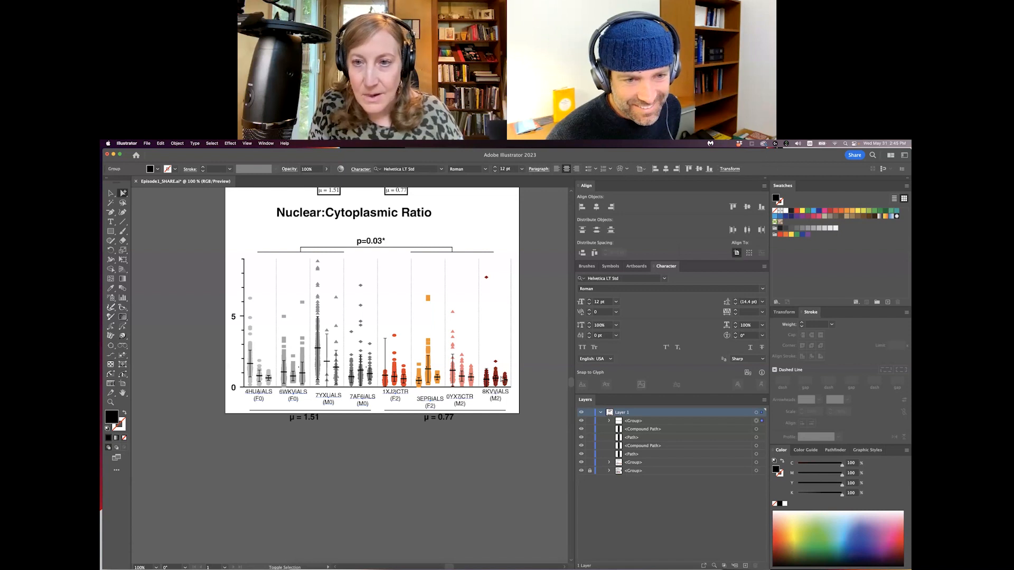
pyautogui.click(732, 206)
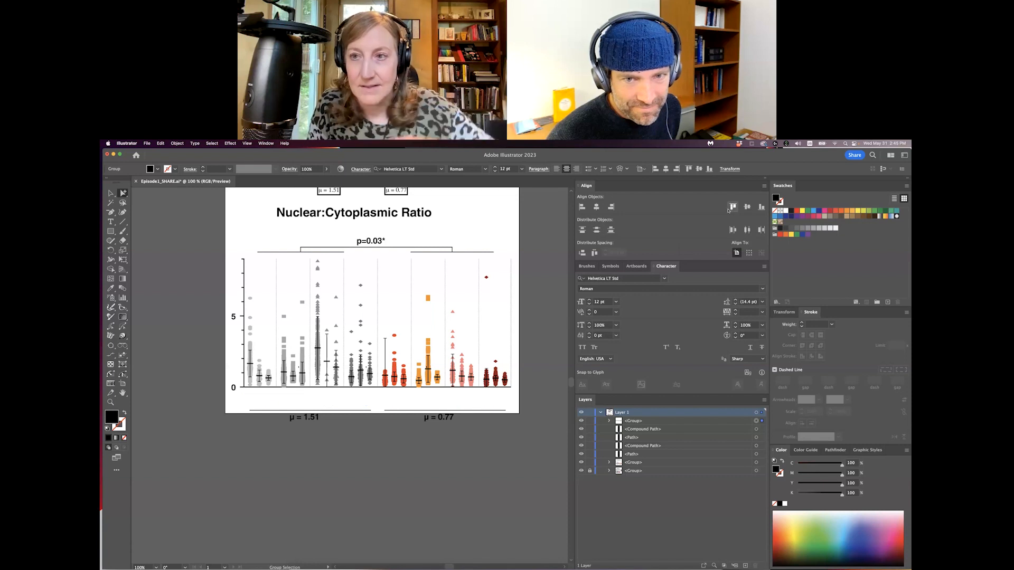
pyautogui.press('super+z')
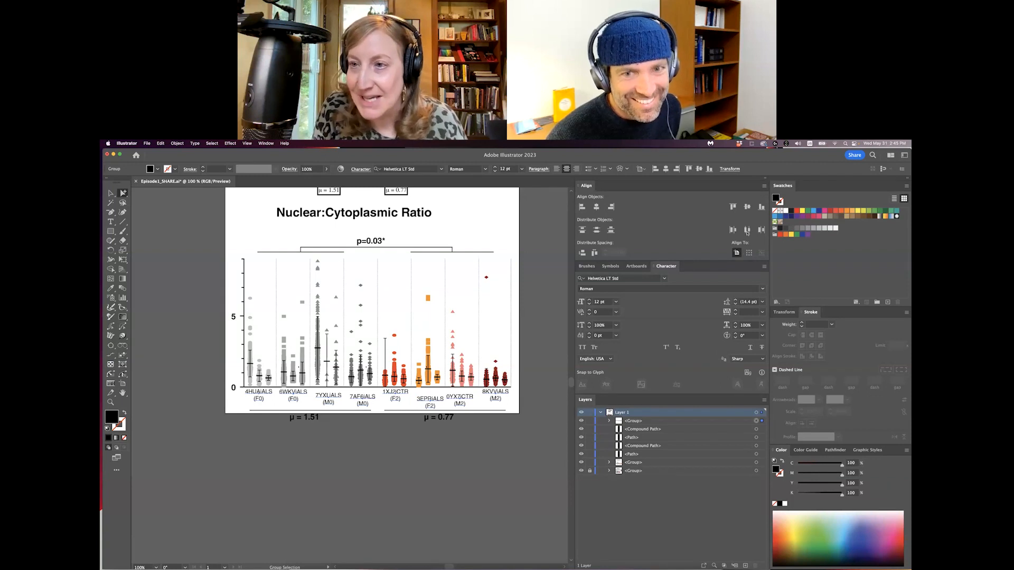
pyautogui.click(732, 207)
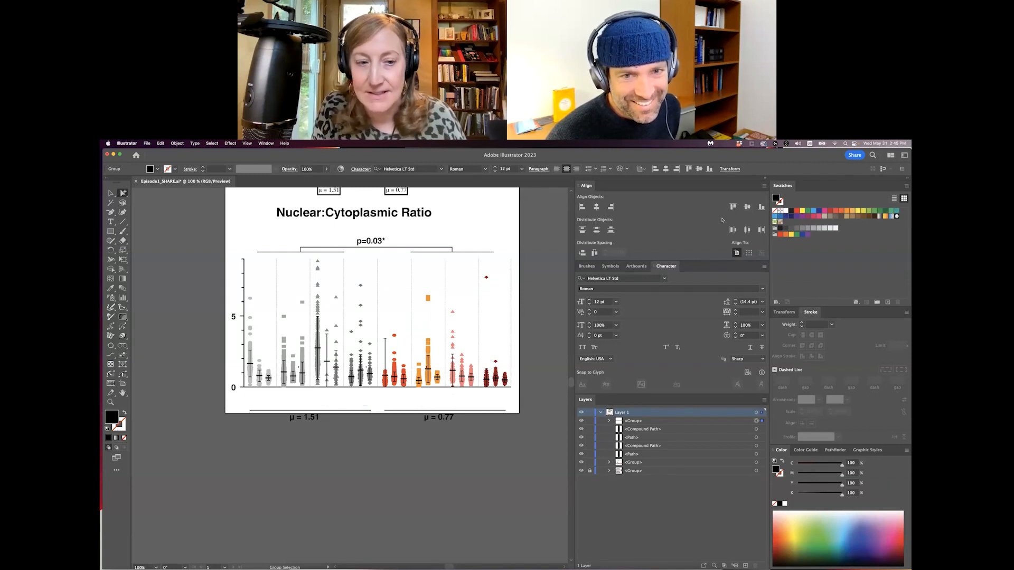
pyautogui.press('super+z')
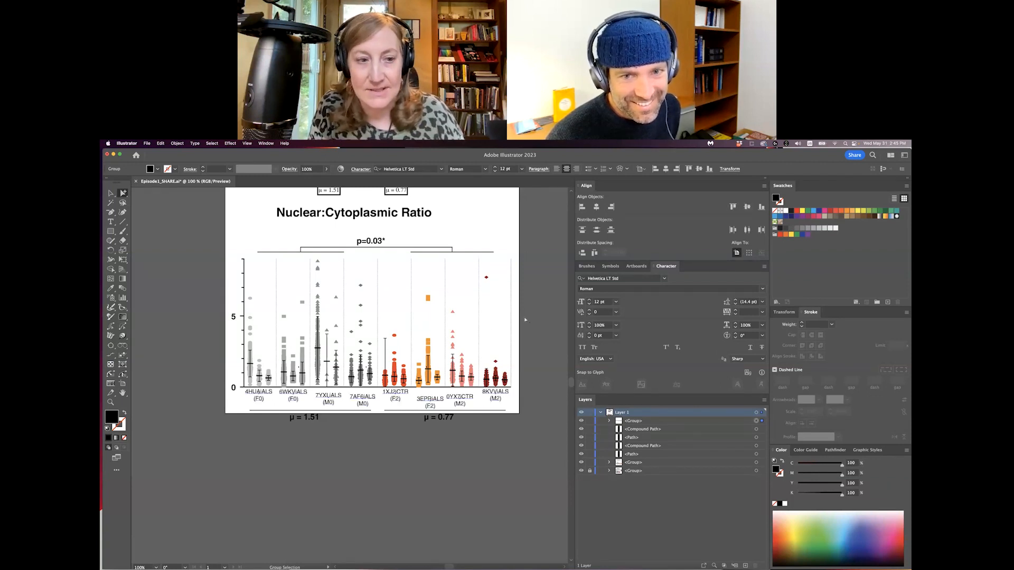
# - Isolate the group containing the x-axis labels and align all eight labels by their top edges
pyautogui.click(178, 144)
pyautogui.click(178, 142)
pyautogui.click(111, 193)
pyautogui.click(236, 412)
pyautogui.click(250, 393)
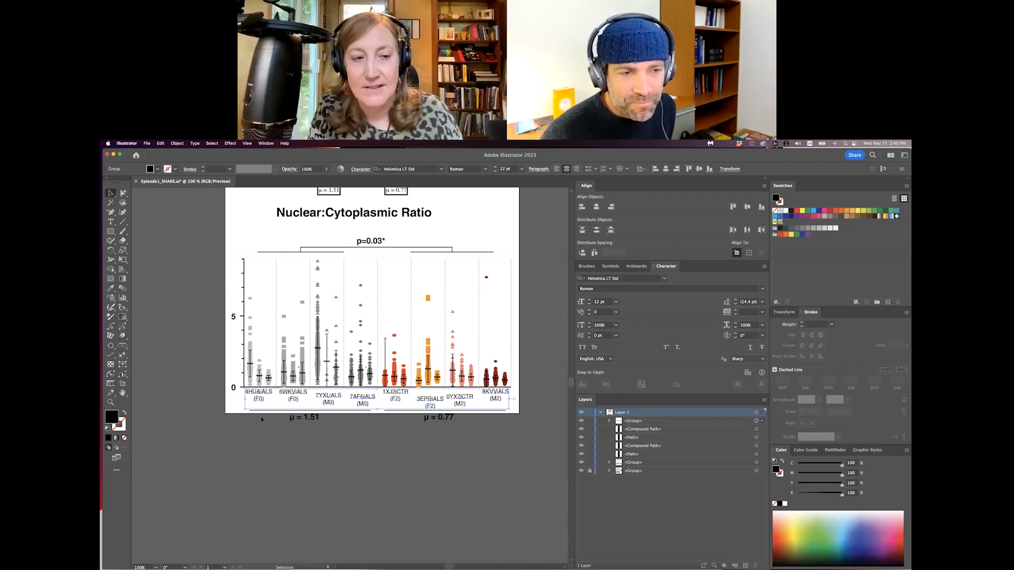
pyautogui.click(262, 419)
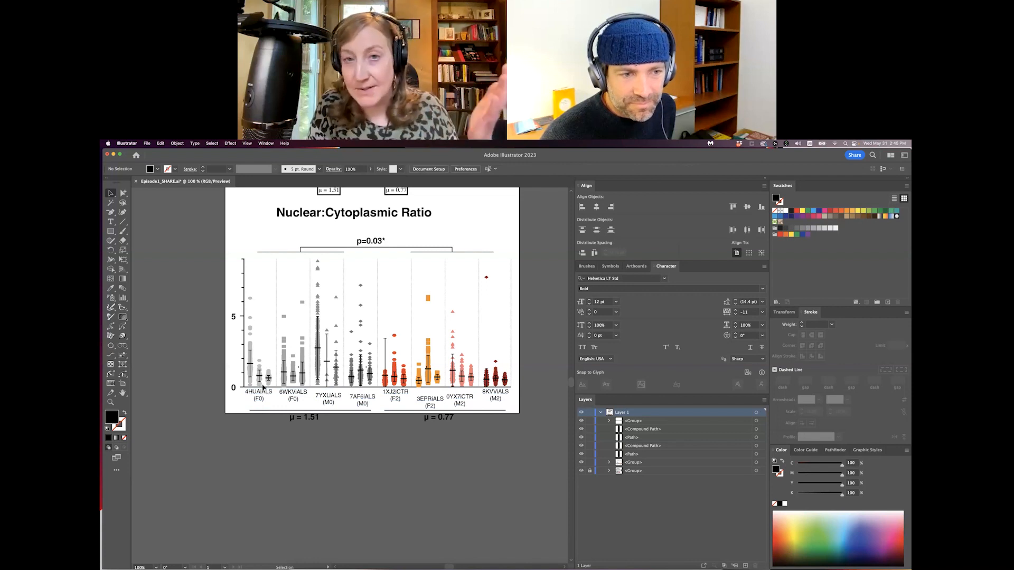
pyautogui.click(262, 392)
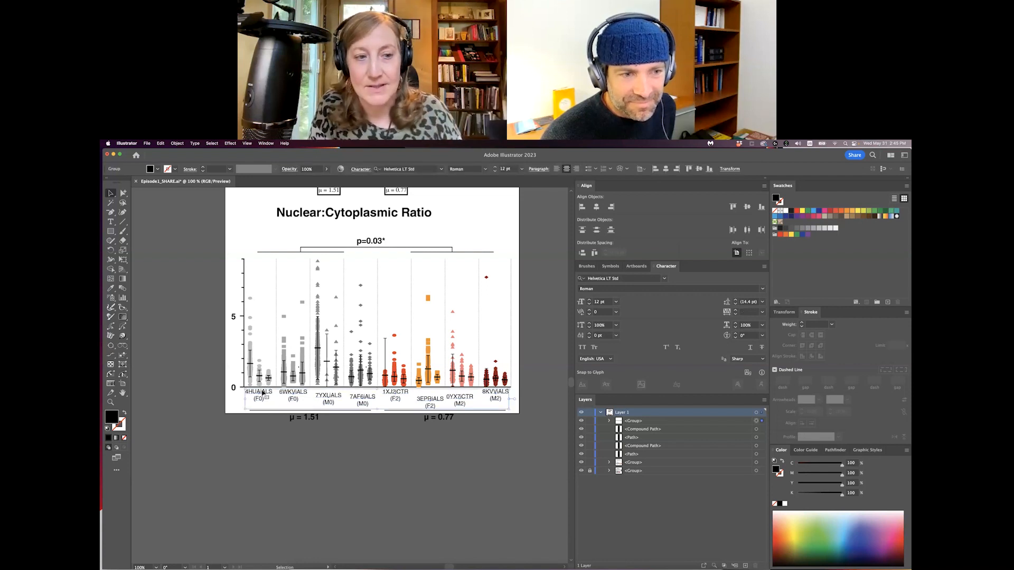
pyautogui.doubleClick(262, 392)
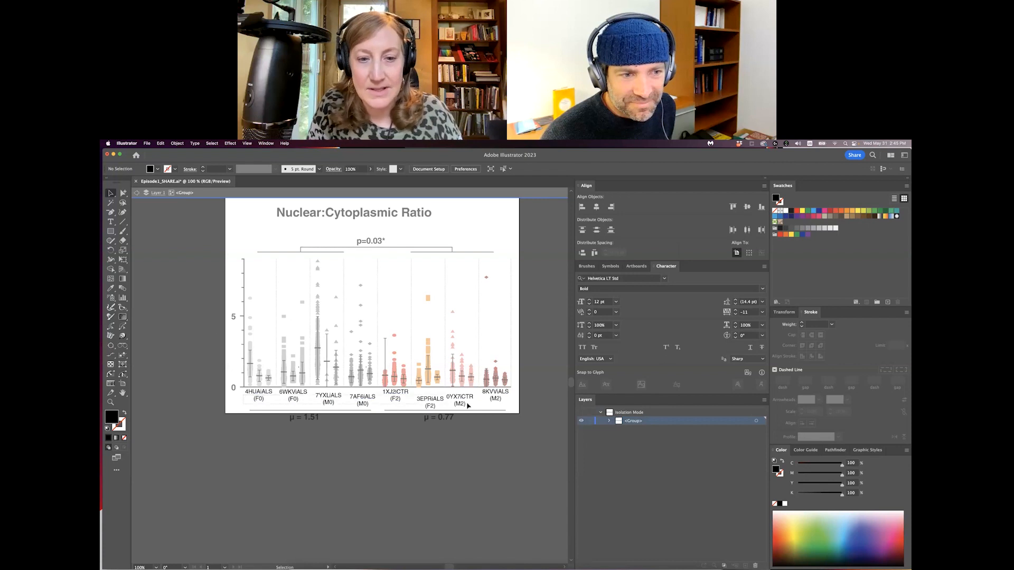
pyautogui.click(499, 401)
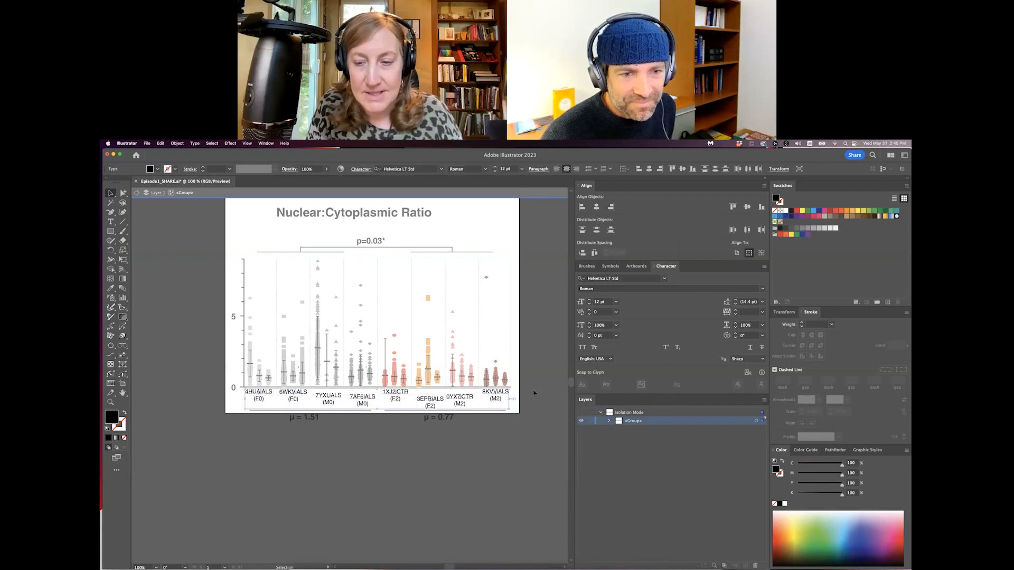
pyautogui.click(732, 206)
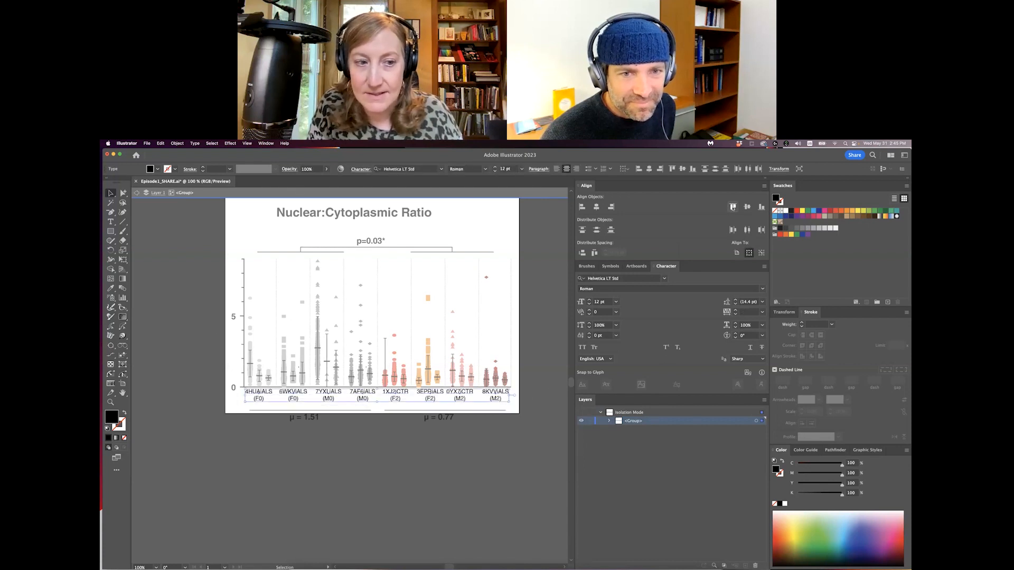
pyautogui.click(492, 438)
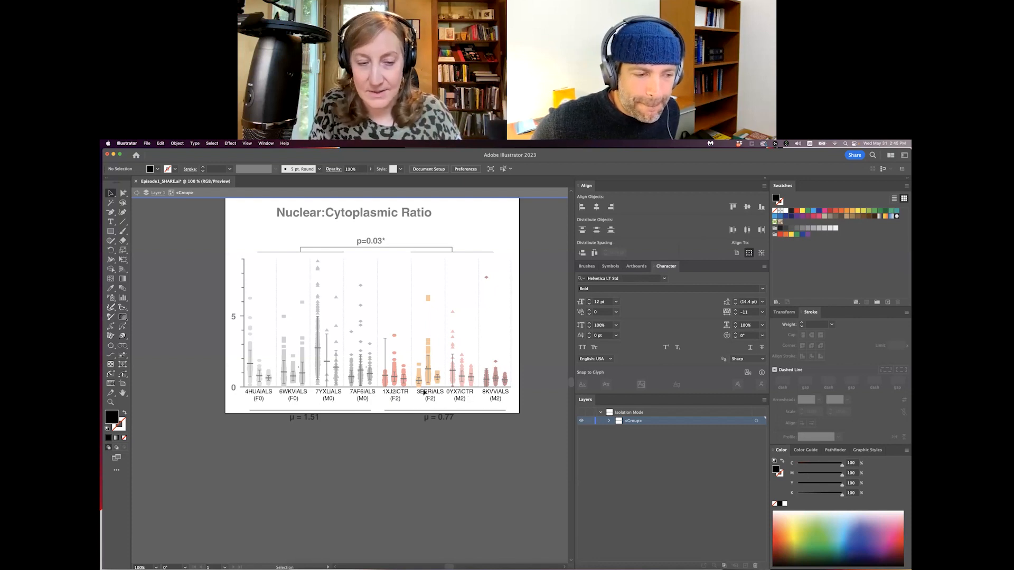
# - Shift several group labels sideways out of even spacing, and distribute all eight labels by their horizontal centres
pyautogui.moveTo(289, 394); pyautogui.dragTo(298, 394)
pyautogui.moveTo(363, 394); pyautogui.dragTo(422, 395)
pyautogui.click(267, 394)
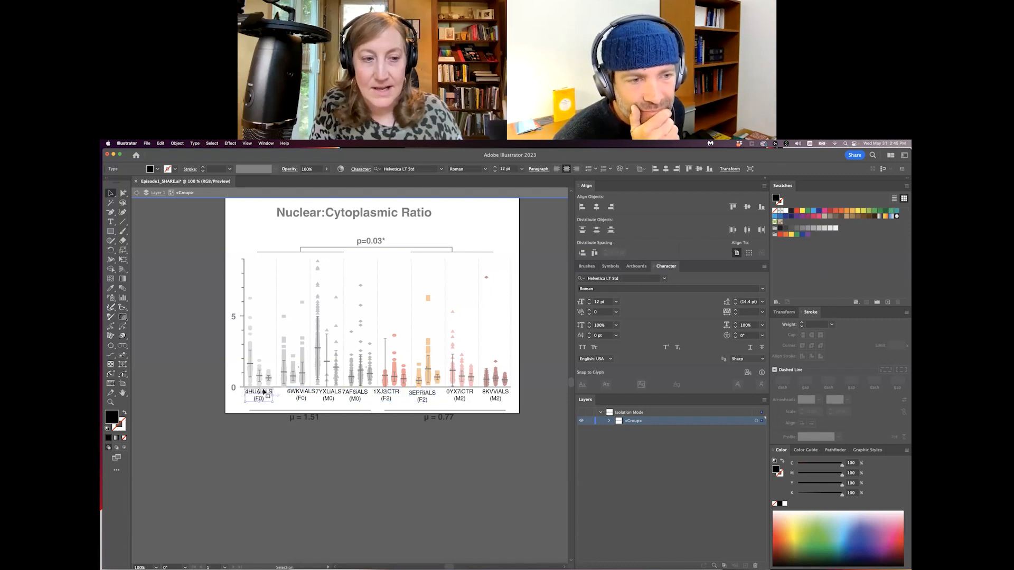
pyautogui.keyDown('shift'); pyautogui.click(499, 393); pyautogui.keyUp('shift')
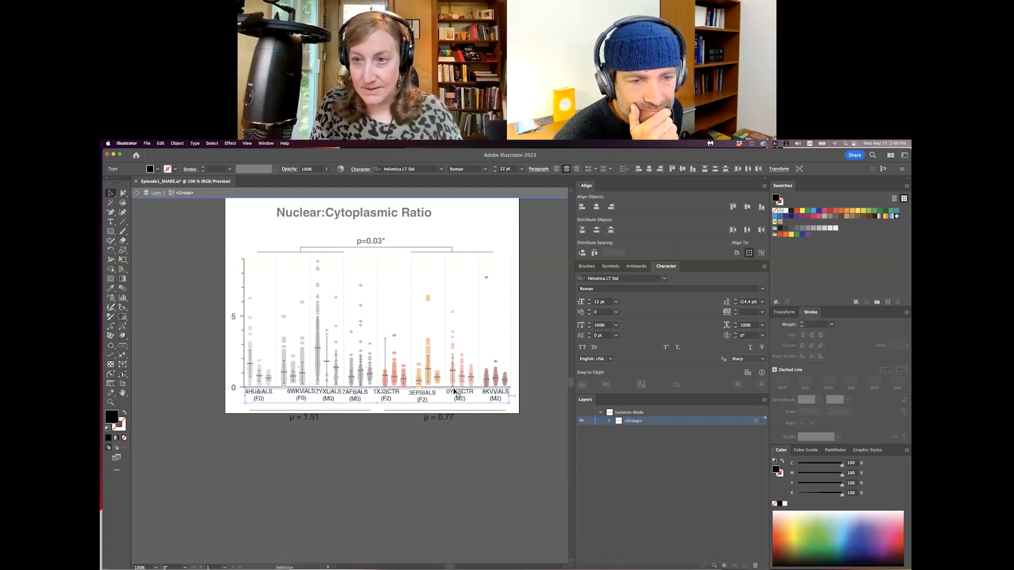
pyautogui.click(747, 231)
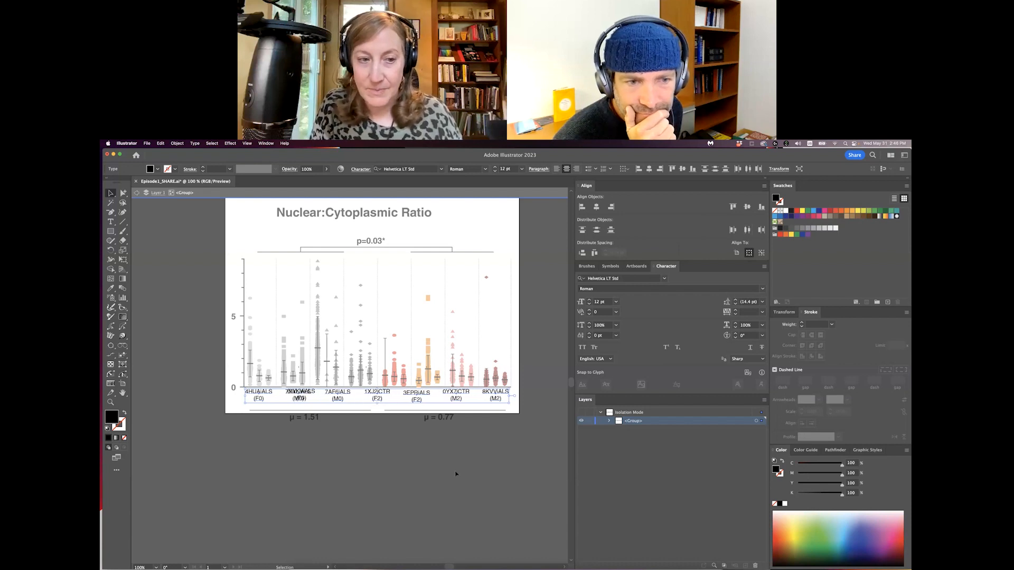
# - Undo the uneven label distribution, distribute all eight group labels again by their horizontal centres, and leave isolation mode
pyautogui.press('super+z')
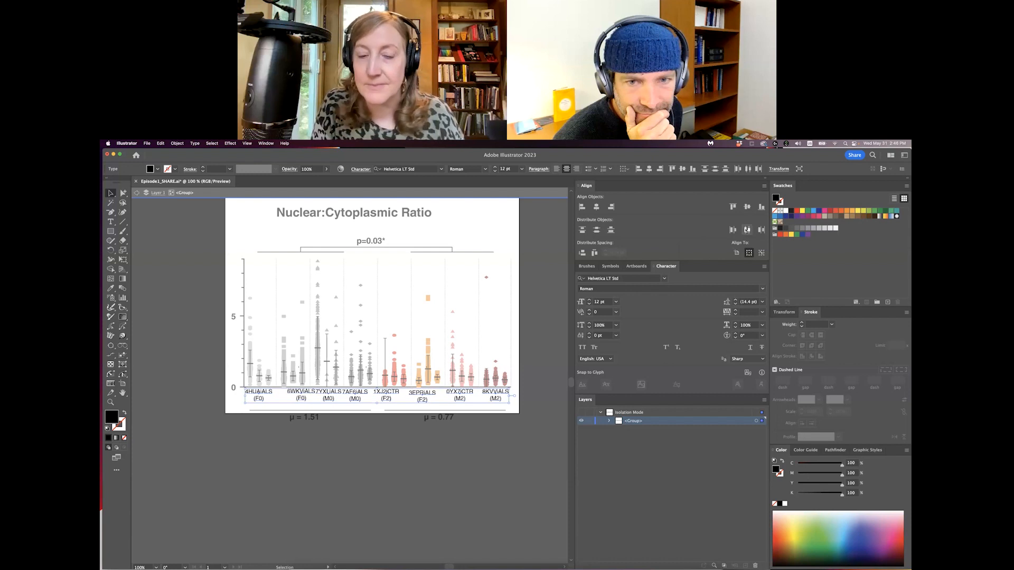
pyautogui.click(747, 230)
pyautogui.click(484, 461)
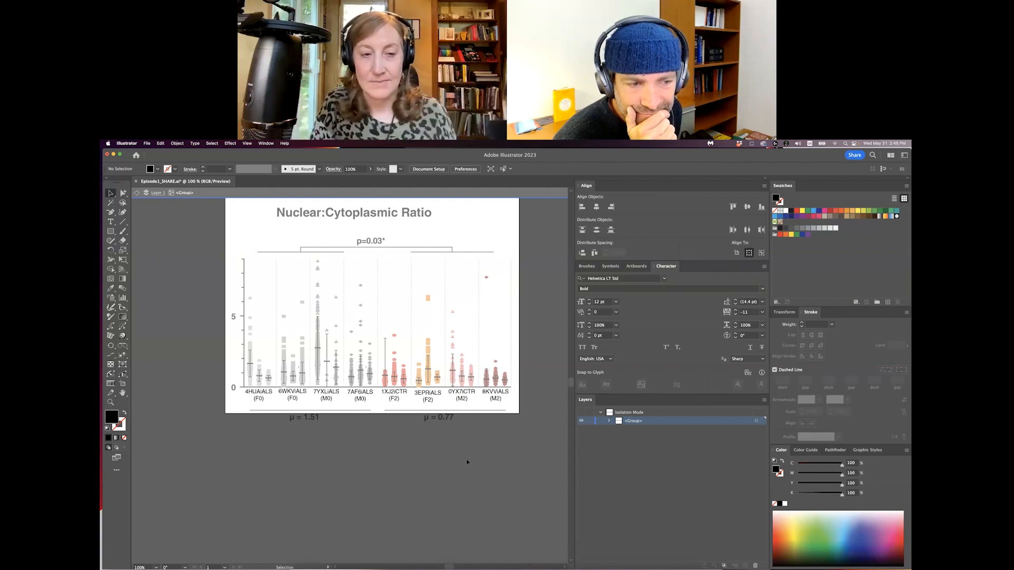
pyautogui.click(136, 192)
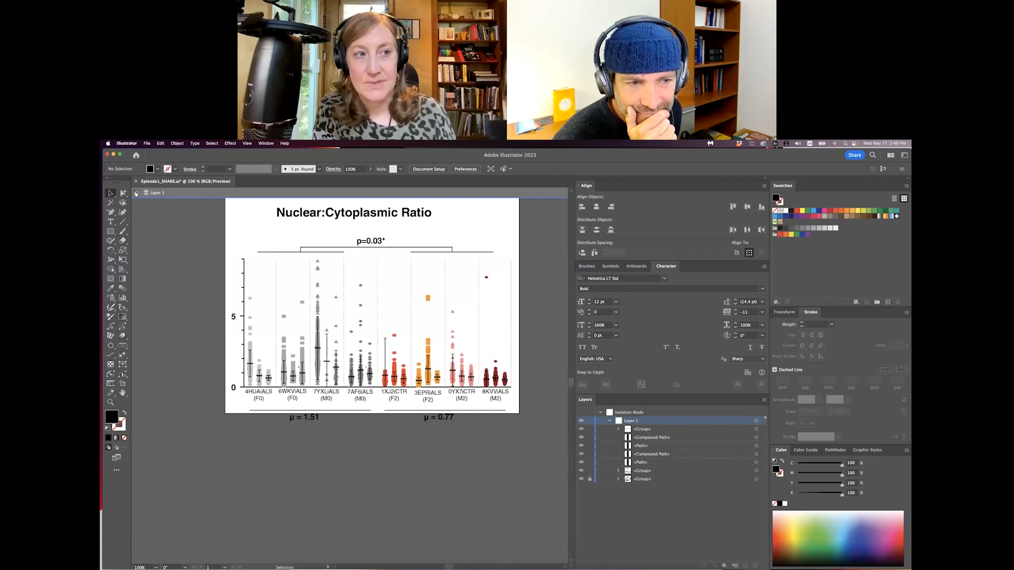
pyautogui.click(136, 193)
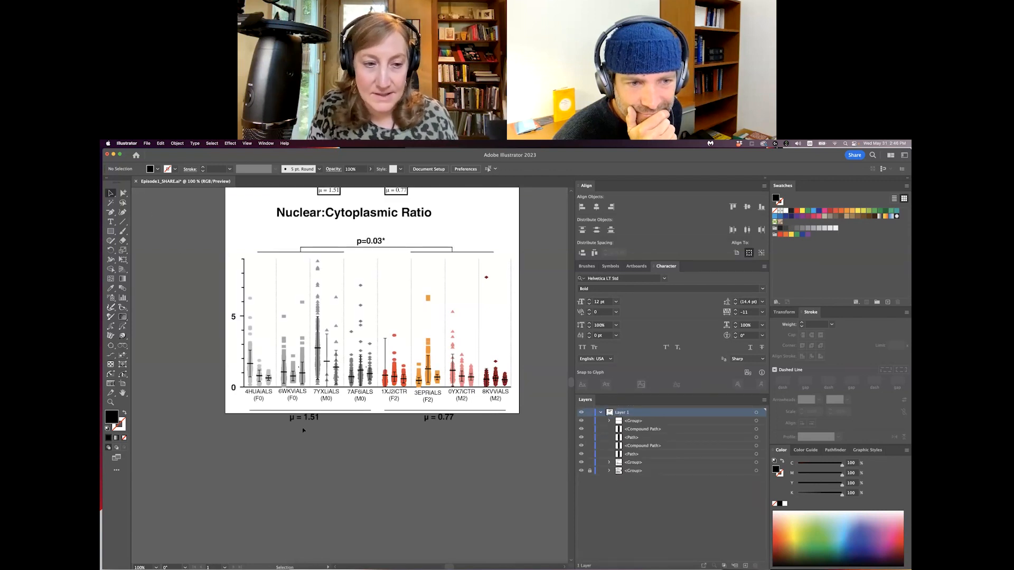
# - Move the two mean values and their lines up near the group labels, and raise the chart towards its title to fit the artboard
pyautogui.click(352, 410)
pyautogui.click(123, 192)
pyautogui.click(301, 443)
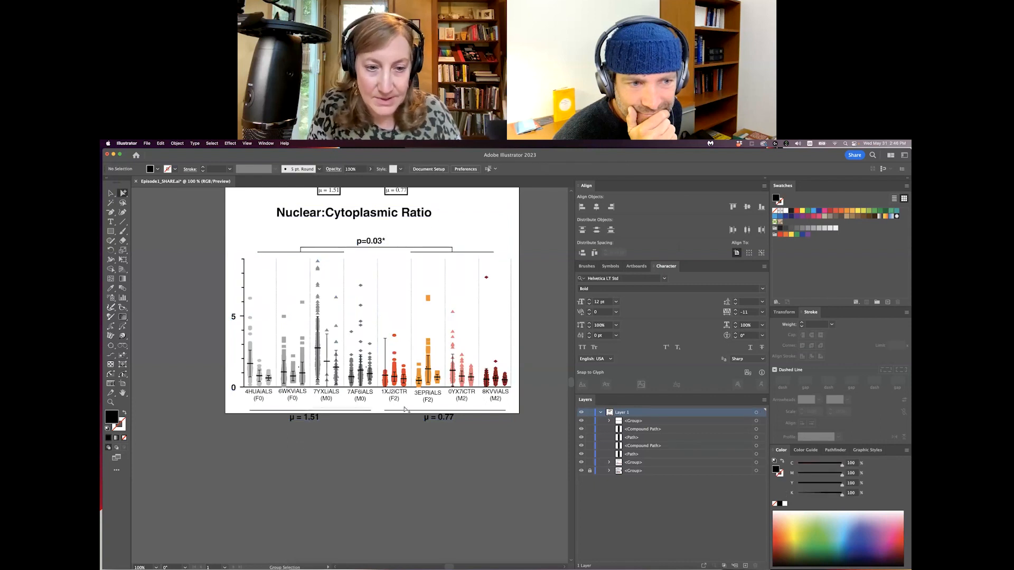
pyautogui.moveTo(448, 415)
pyautogui.mouseDown()
pyautogui.moveTo(455, 407)
pyautogui.moveTo(444, 406)
pyautogui.mouseUp()
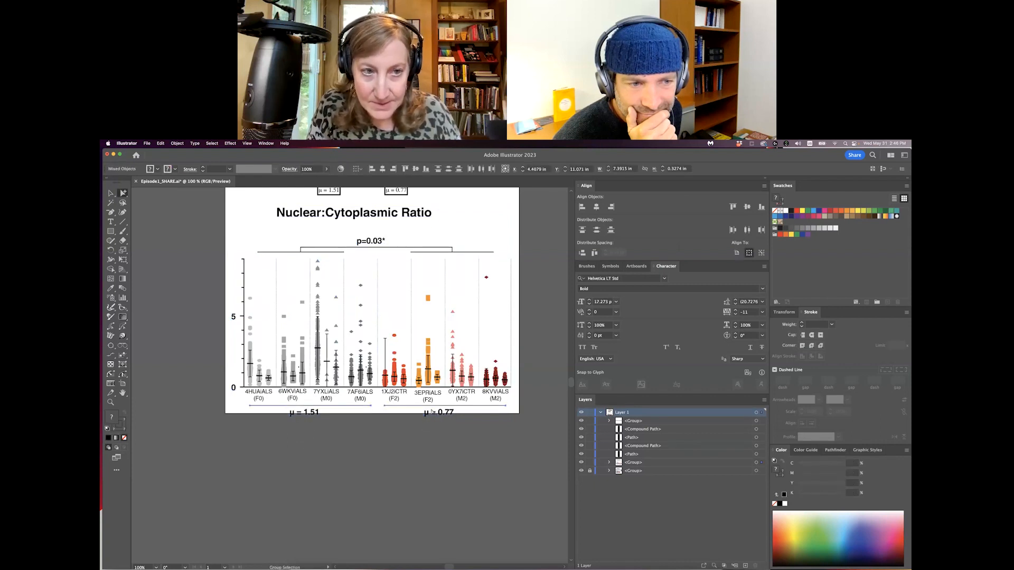
pyautogui.press('super+z')
pyautogui.click(226, 235)
pyautogui.press('super+a')
pyautogui.moveTo(469, 392); pyautogui.dragTo(314, 402)
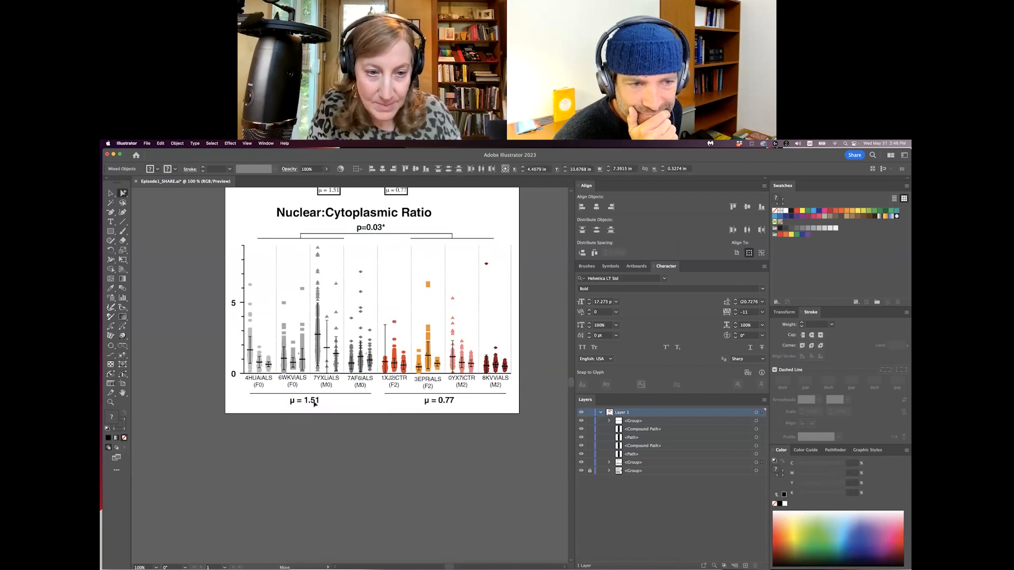
pyautogui.click(338, 454)
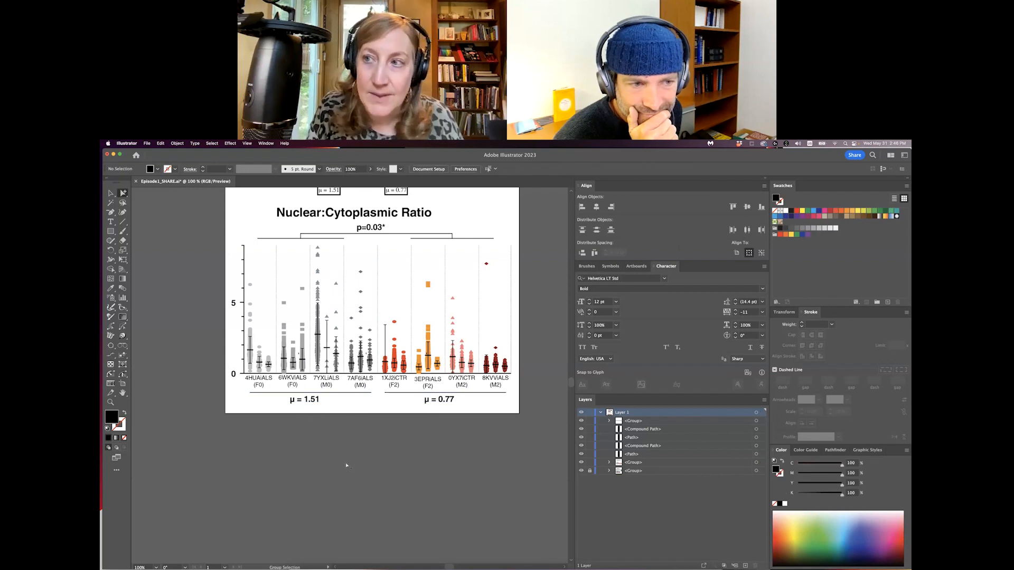
# - Select the y-axis line and everything with the same stroke color, and hide the selected lines
pyautogui.click(111, 193)
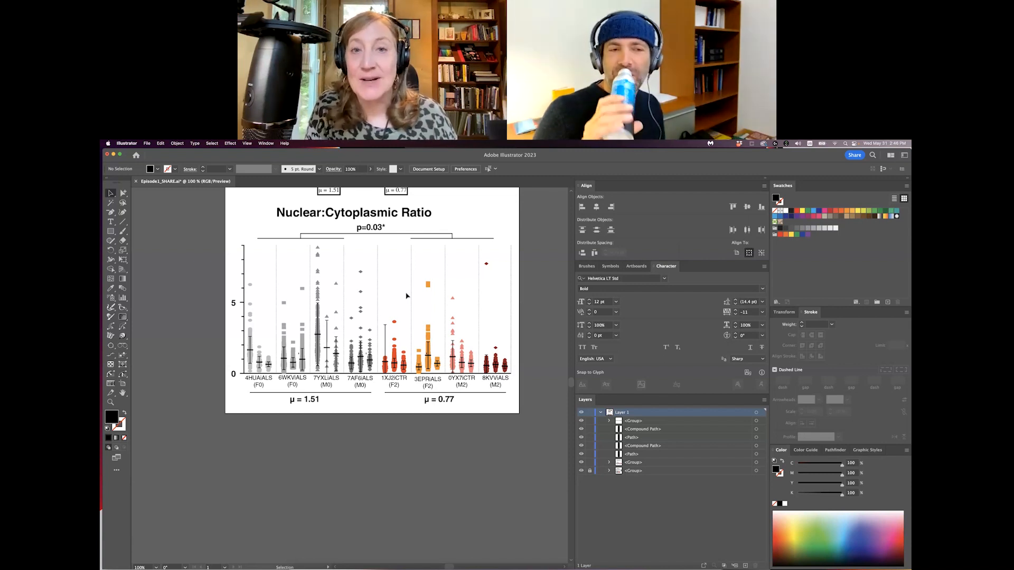
pyautogui.click(122, 193)
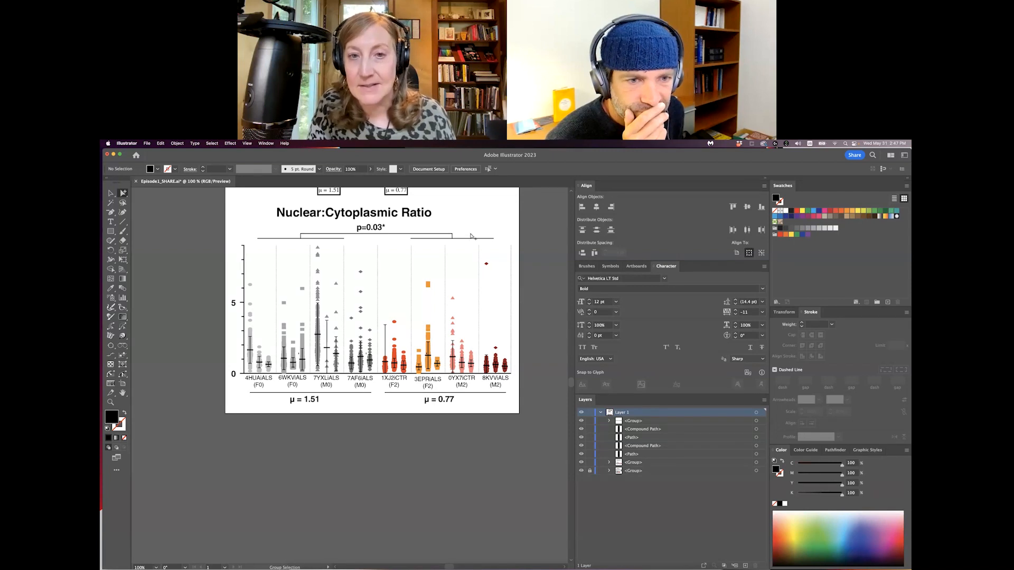
pyautogui.click(243, 254)
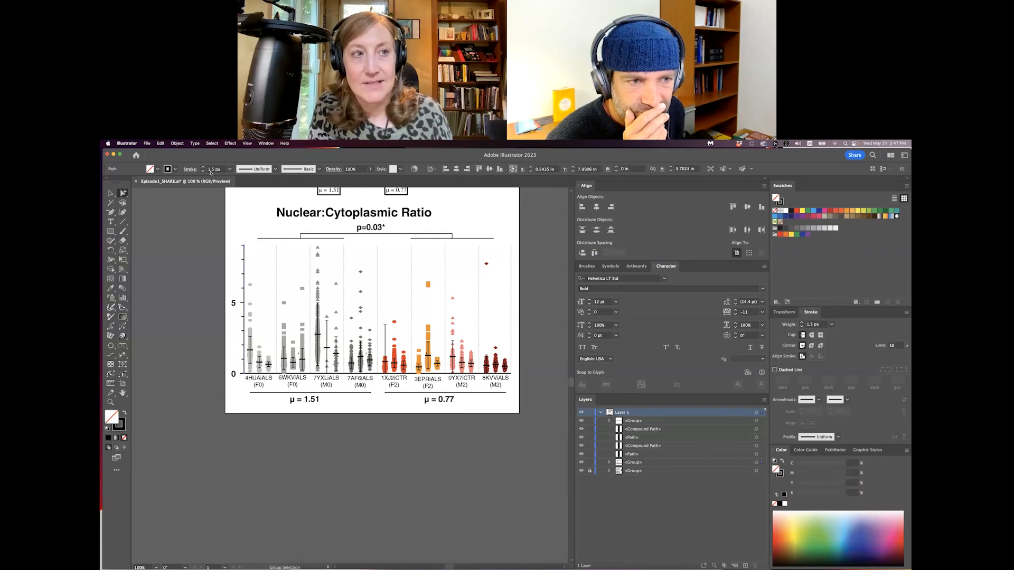
pyautogui.click(212, 143)
pyautogui.moveTo(229, 209)
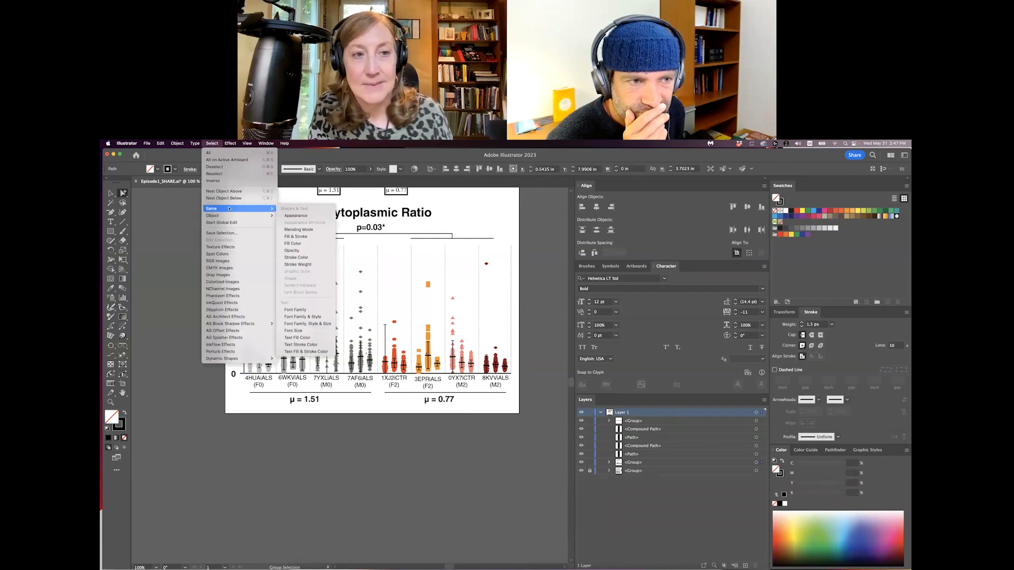
pyautogui.click(296, 258)
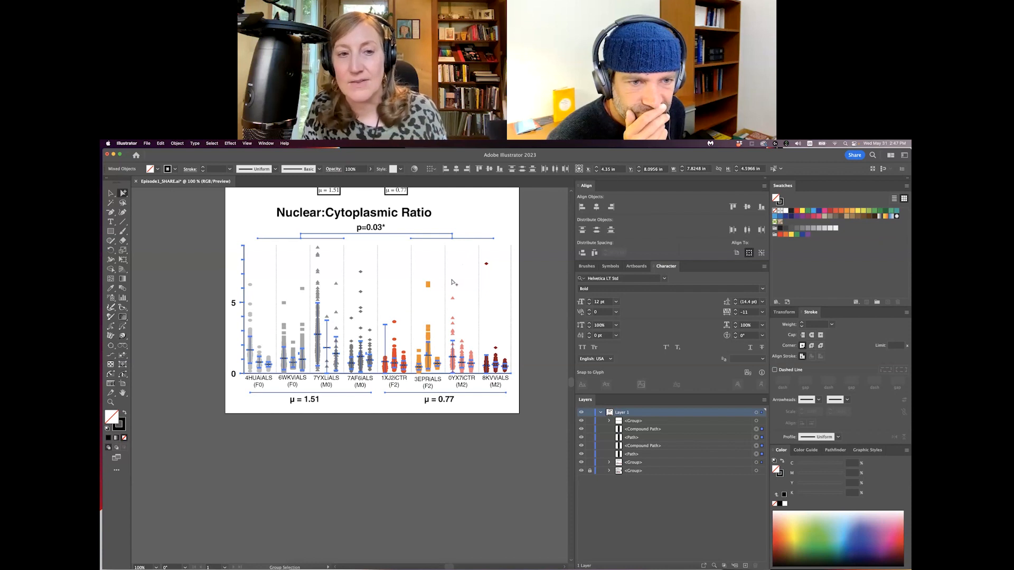
pyautogui.click(160, 144)
pyautogui.moveTo(177, 143)
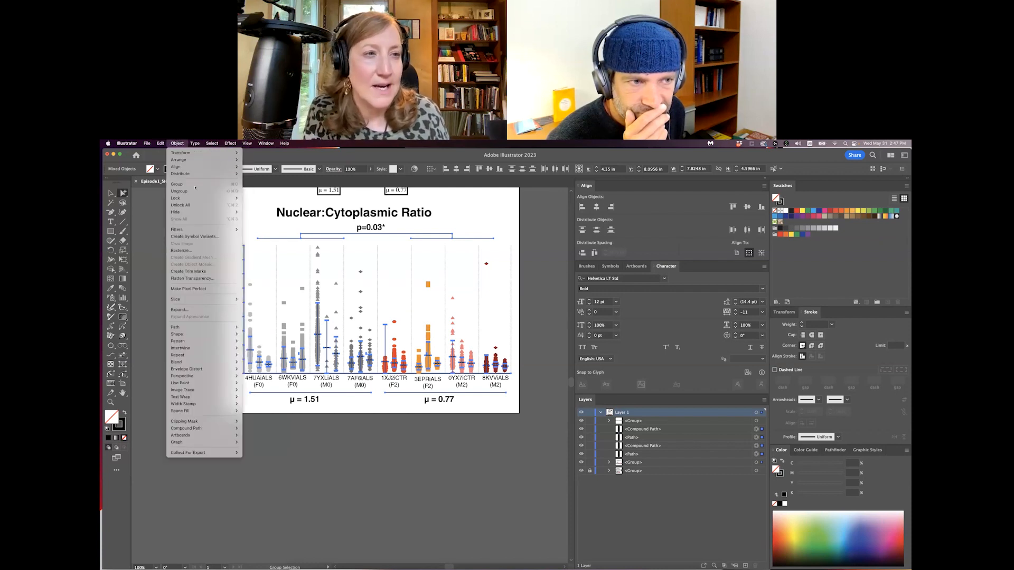
pyautogui.click(259, 212)
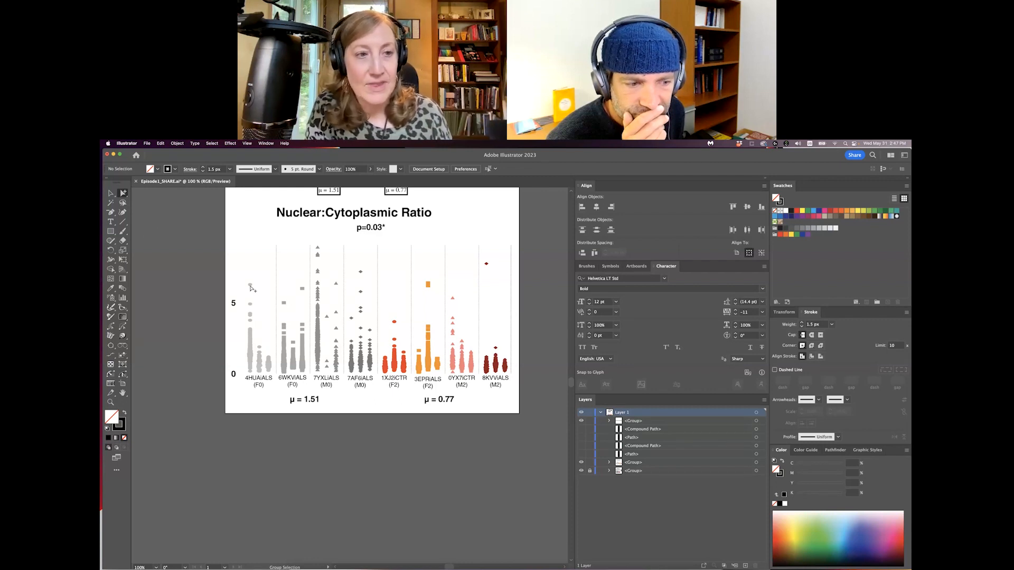
# - Select all the dotted vertical divider lines between the groups and hide them
pyautogui.click(111, 193)
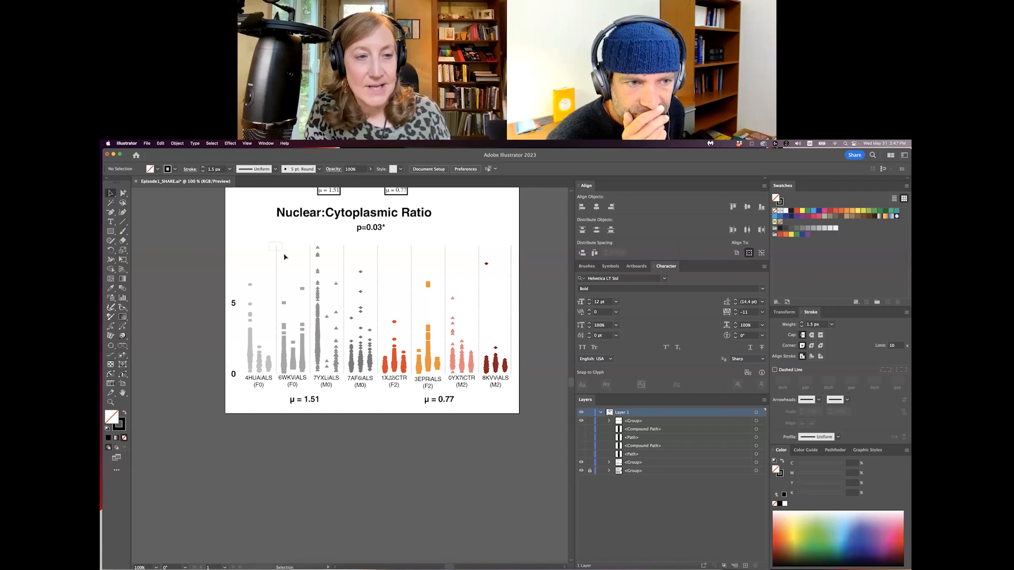
pyautogui.click(302, 288)
pyautogui.click(123, 194)
pyautogui.click(249, 234)
pyautogui.click(276, 253)
pyautogui.keyDown('shift'); pyautogui.click(310, 254); pyautogui.keyUp('shift')
pyautogui.moveTo(341, 238); pyautogui.dragTo(521, 259)
pyautogui.click(177, 144)
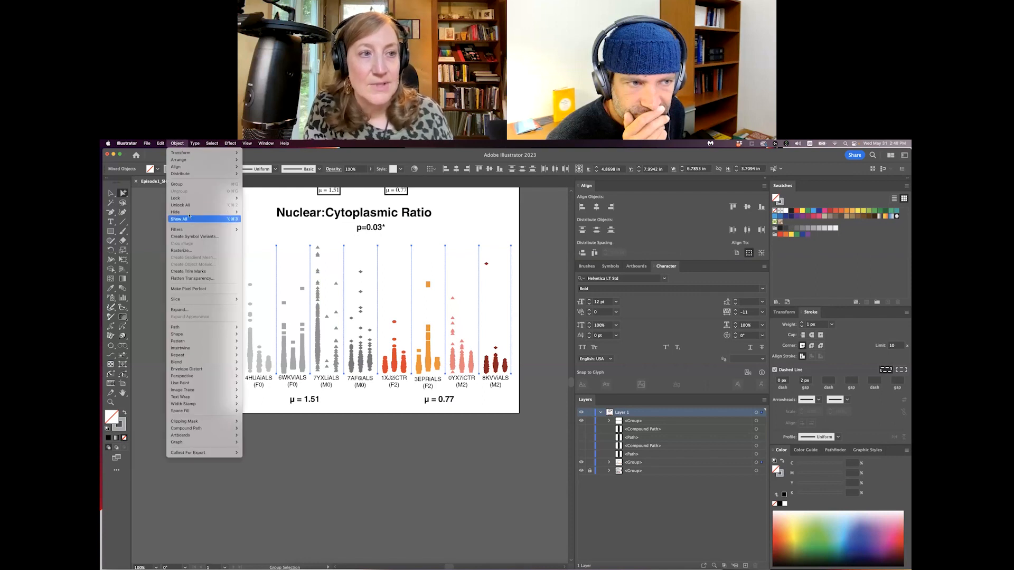
pyautogui.moveTo(182, 212)
pyautogui.click(255, 212)
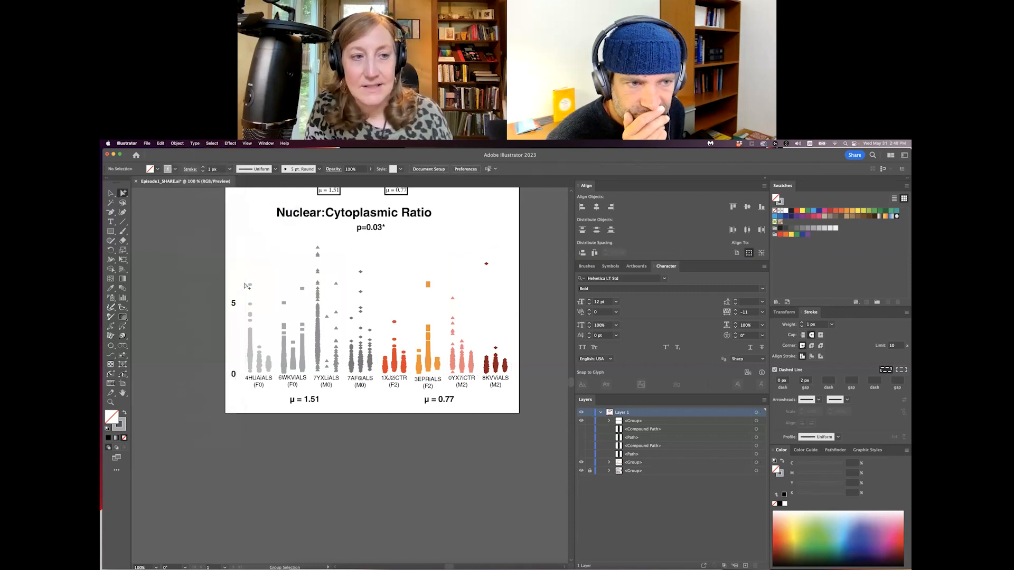
# - Select all the data points in the chart and hide their selection edges
pyautogui.moveTo(245, 243); pyautogui.dragTo(516, 376)
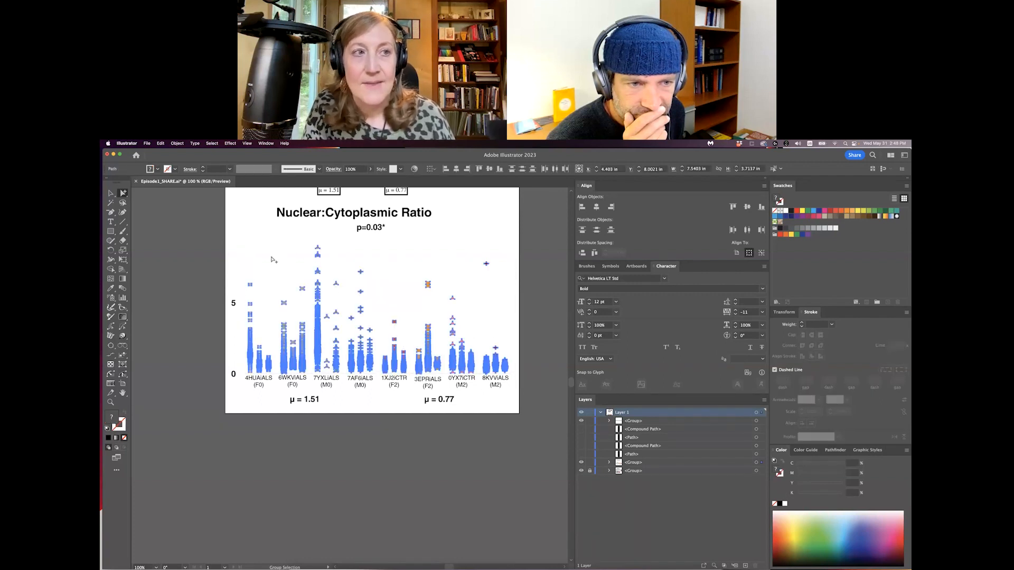
pyautogui.click(177, 143)
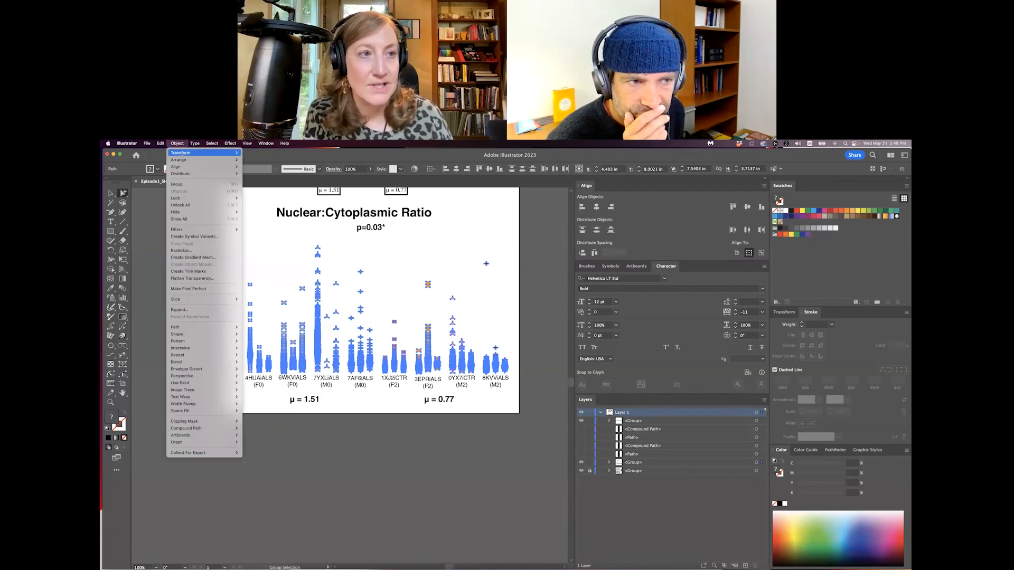
pyautogui.moveTo(212, 152)
pyautogui.click(285, 203)
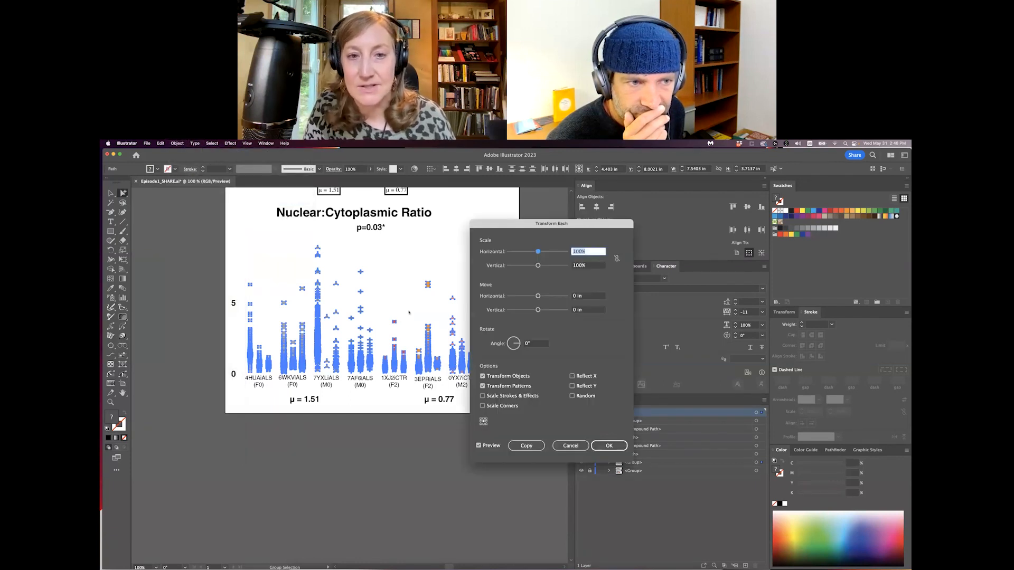
pyautogui.moveTo(530, 224); pyautogui.dragTo(589, 233)
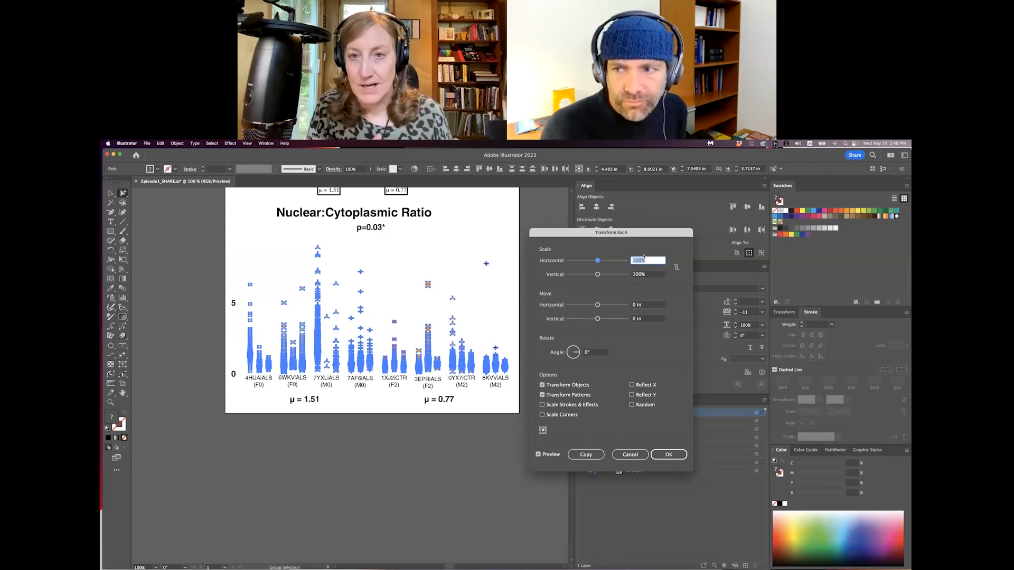
pyautogui.click(630, 454)
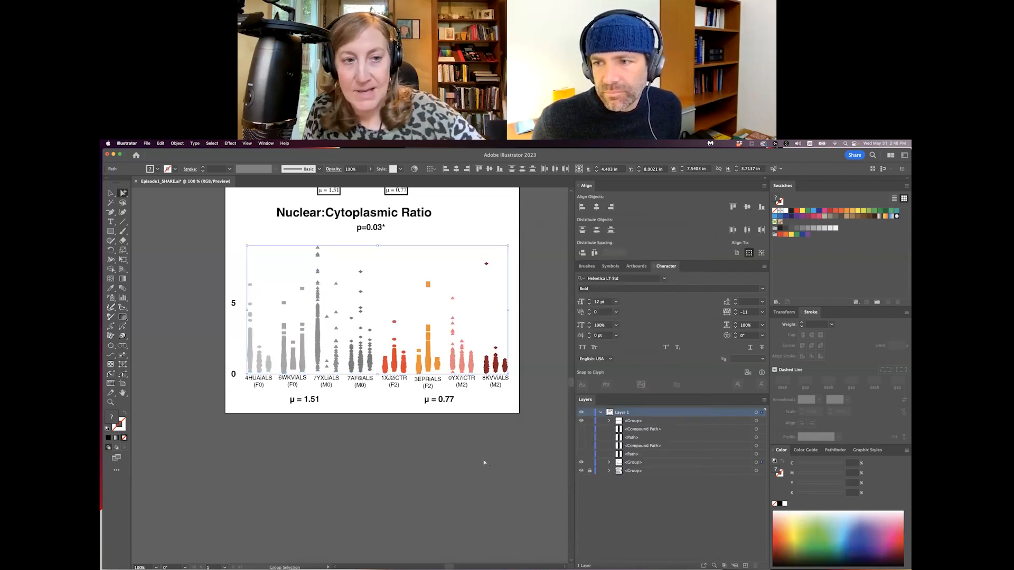
# - Scale the selected data points individually to 70% horizontally with Transform Each, with the preview on
pyautogui.click(176, 143)
pyautogui.moveTo(180, 152)
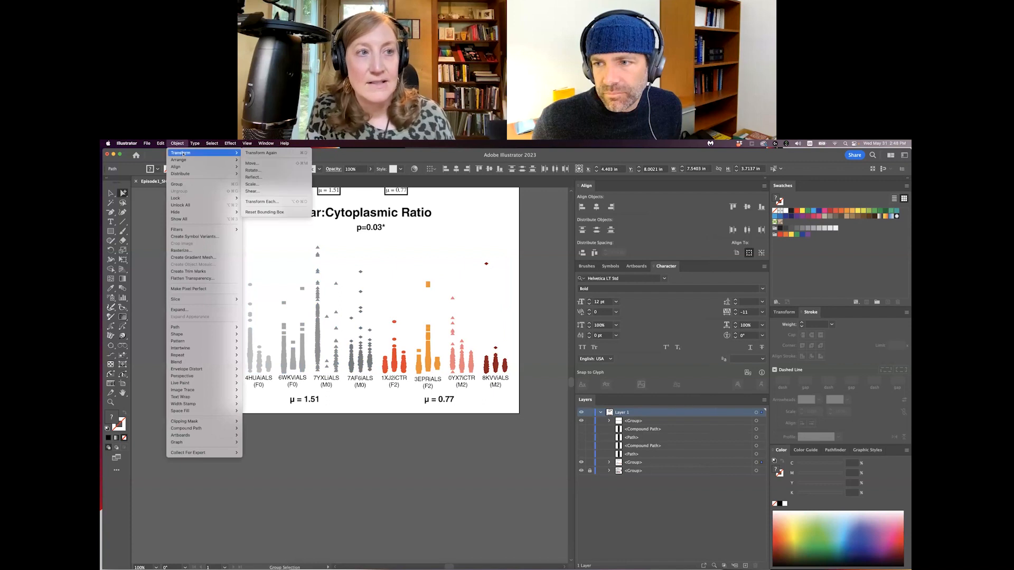
pyautogui.click(261, 202)
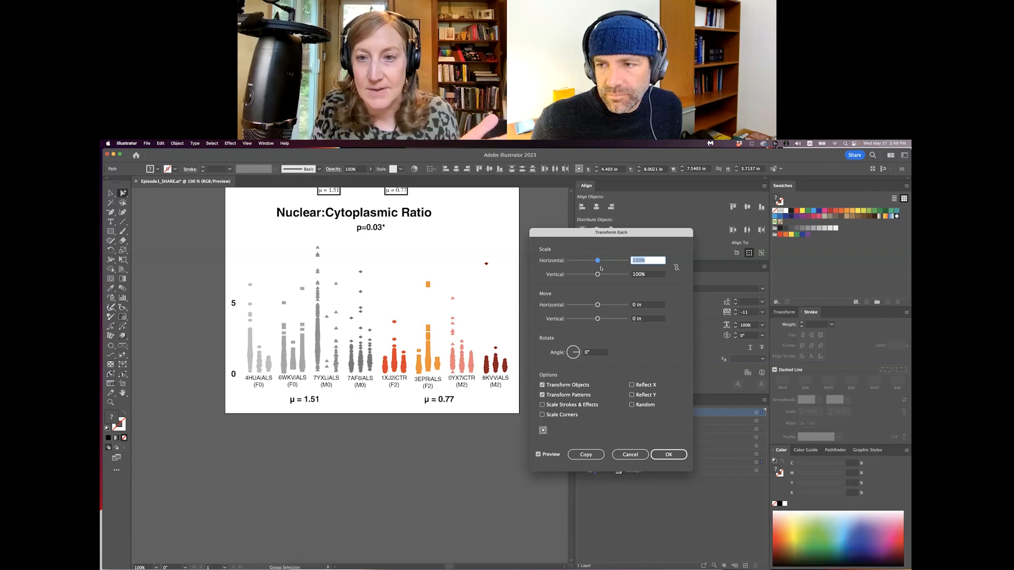
pyautogui.moveTo(597, 260); pyautogui.dragTo(595, 261)
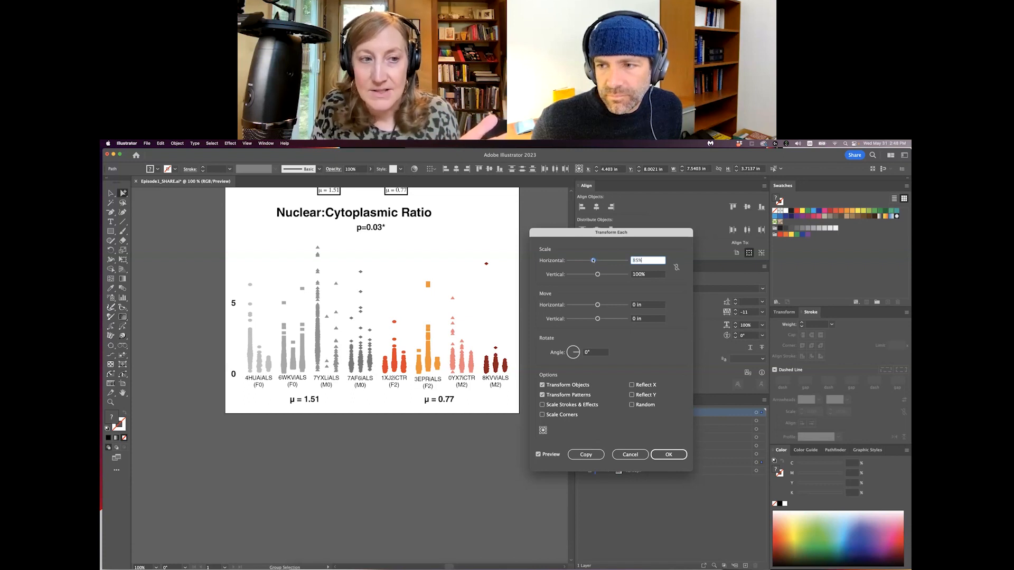
pyautogui.moveTo(590, 260)
pyautogui.mouseDown()
pyautogui.moveTo(574, 264)
pyautogui.moveTo(589, 261)
pyautogui.mouseUp()
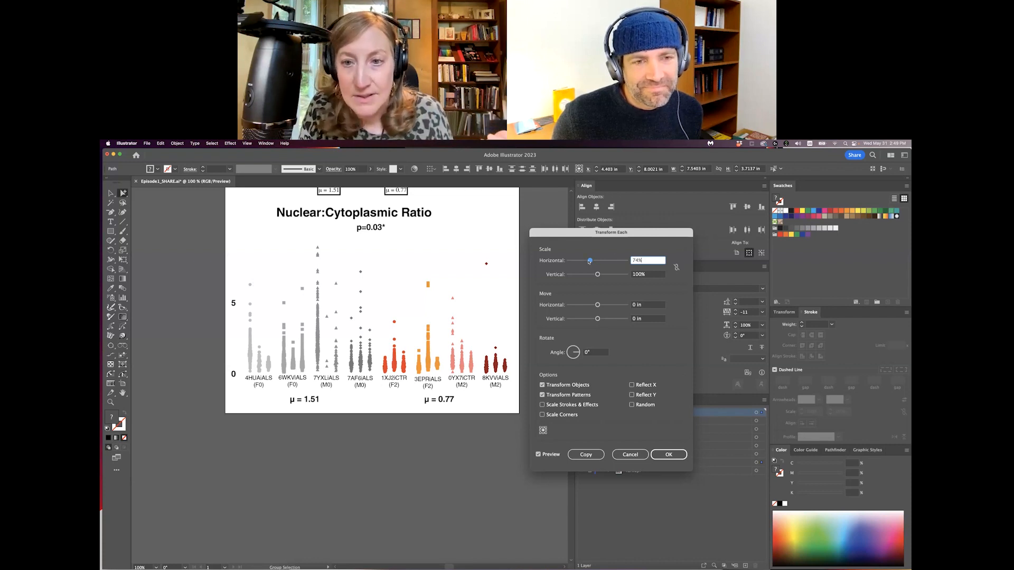
pyautogui.moveTo(590, 261); pyautogui.dragTo(591, 260)
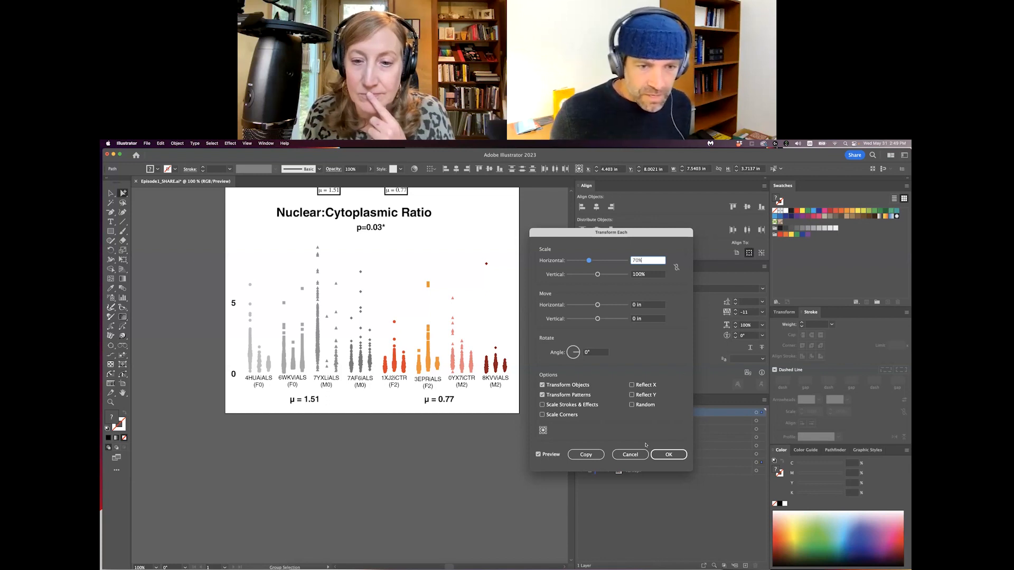
pyautogui.press('Return')
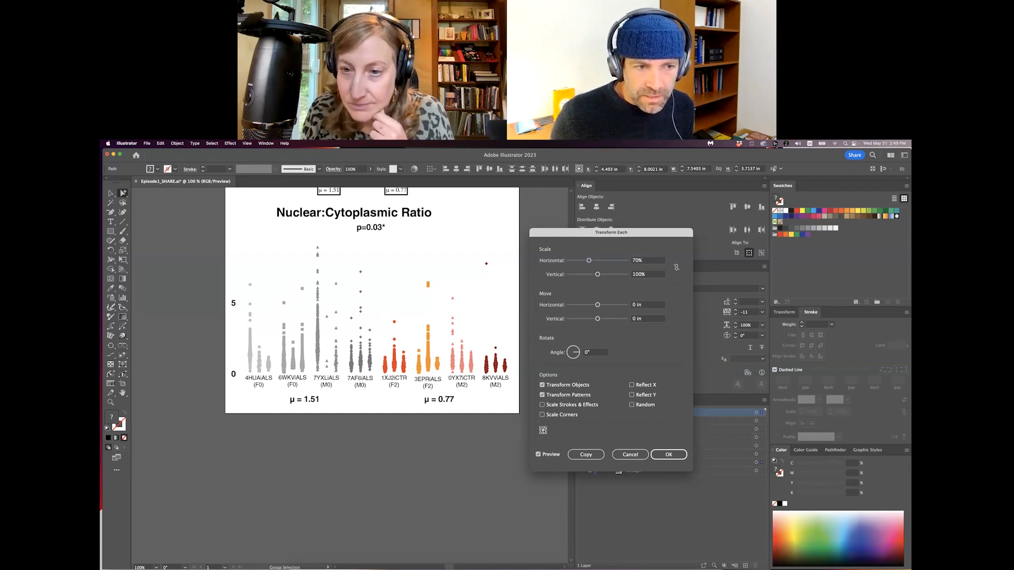